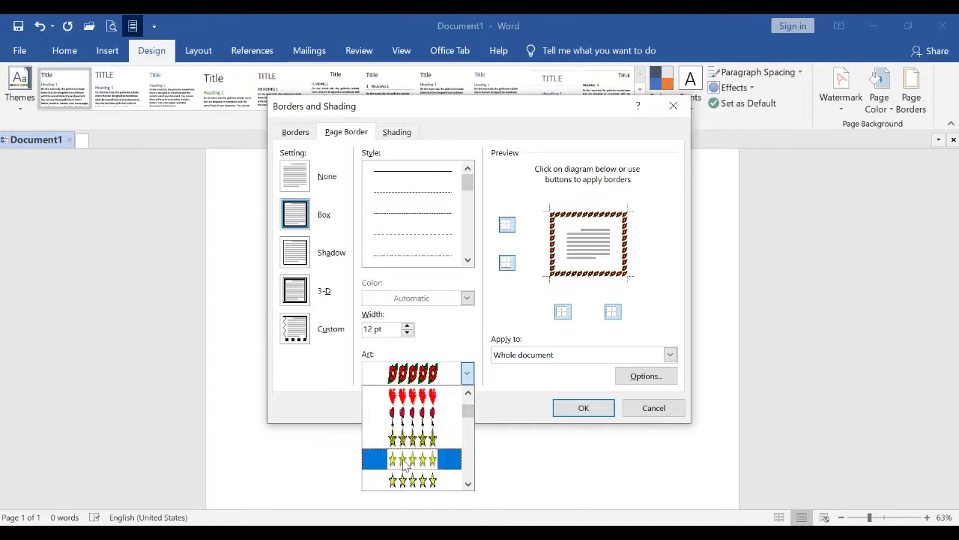
# Apply a yellow star art border around the pages of the whole document and set its width to 20 pt
pyautogui.click(405, 459)
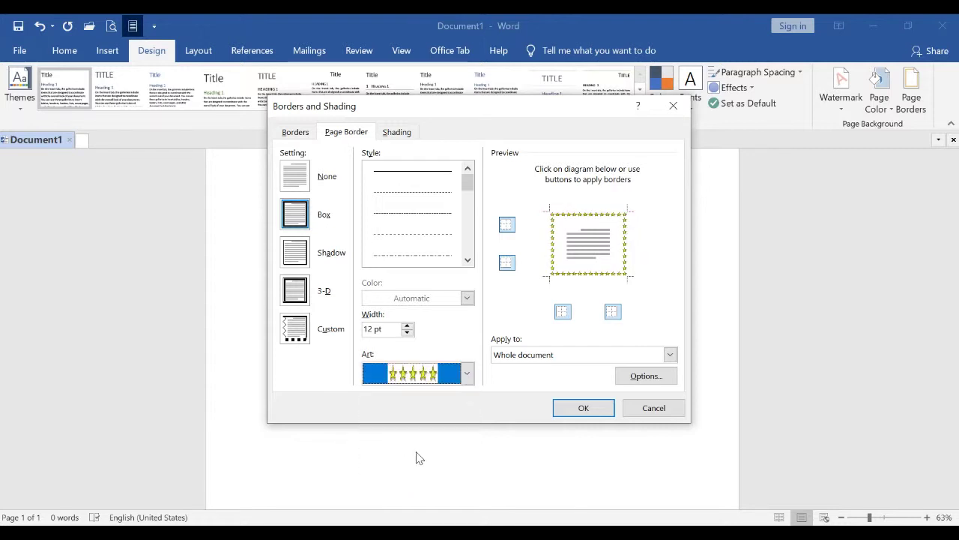
pyautogui.click(585, 412)
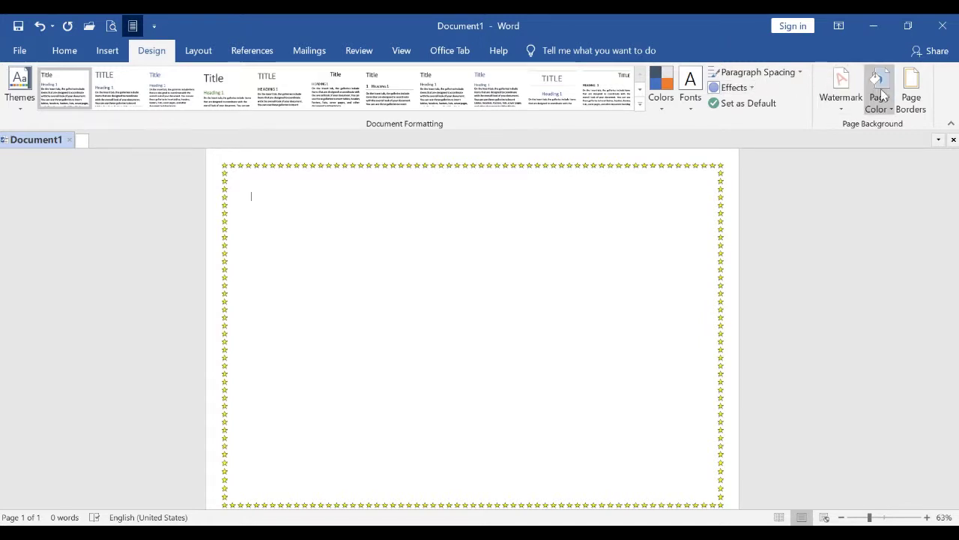
pyautogui.click(912, 94)
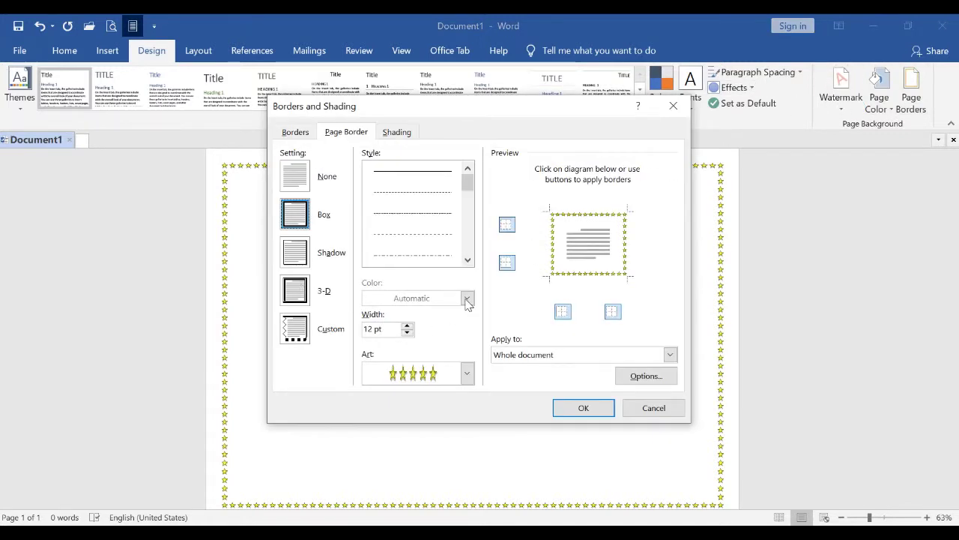
pyautogui.click(407, 325)
pyautogui.click(407, 326)
pyautogui.click(407, 326)
pyautogui.click(407, 325)
pyautogui.click(407, 325)
pyautogui.click(407, 325)
pyautogui.click(407, 326)
pyautogui.click(407, 325)
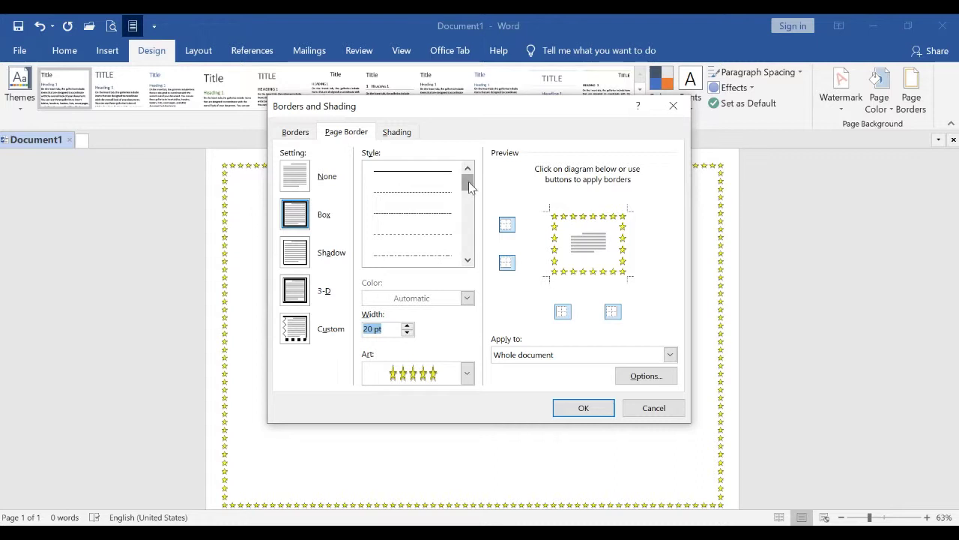
pyautogui.click(417, 174)
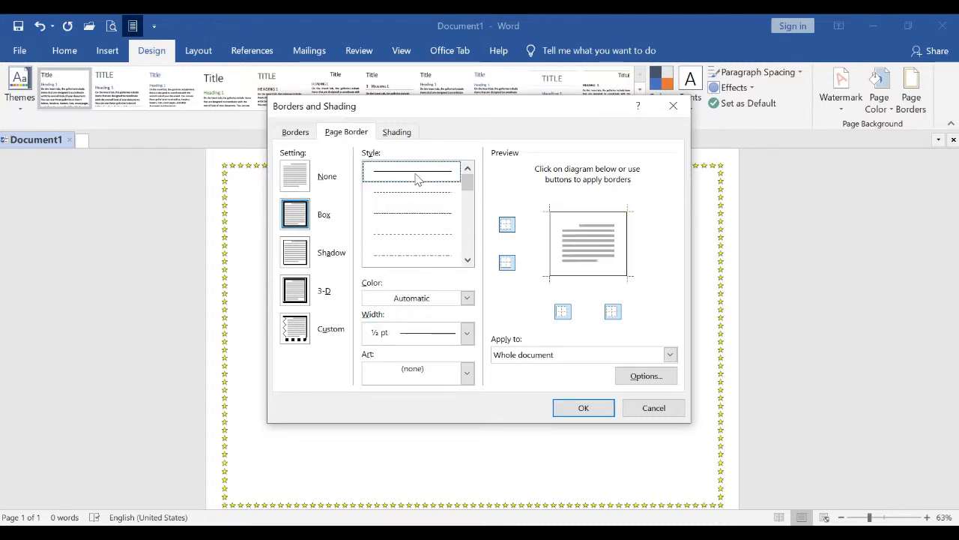
pyautogui.press('Return')
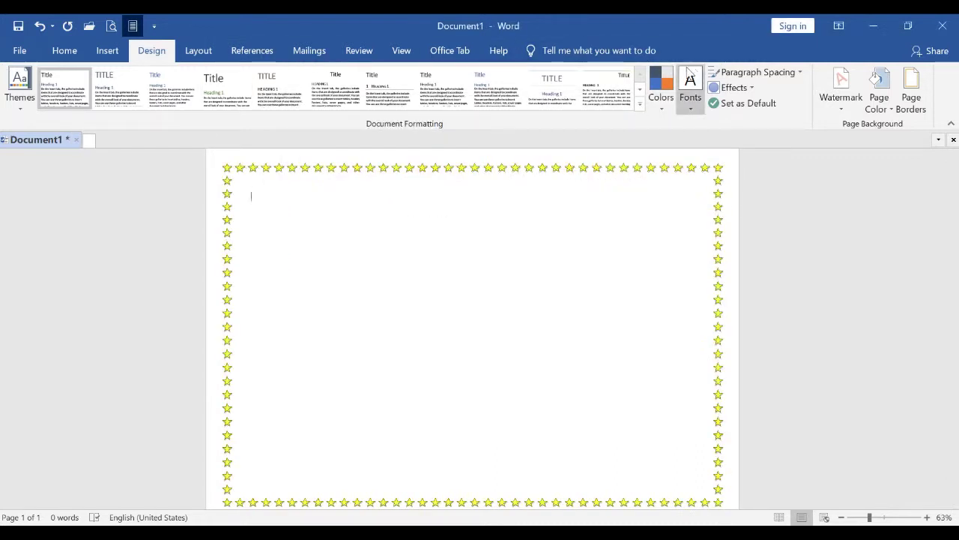
# Set the page background to the standard orange color
pyautogui.click(880, 105)
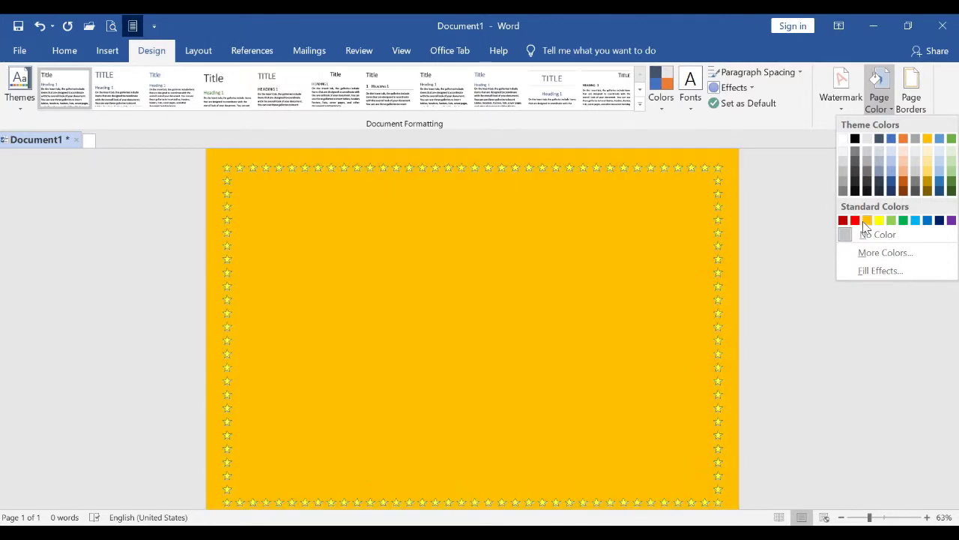
pyautogui.click(866, 221)
# Draw a circle about 5.78" in diameter and position it near the middle of the page inside the star border
pyautogui.click(107, 50)
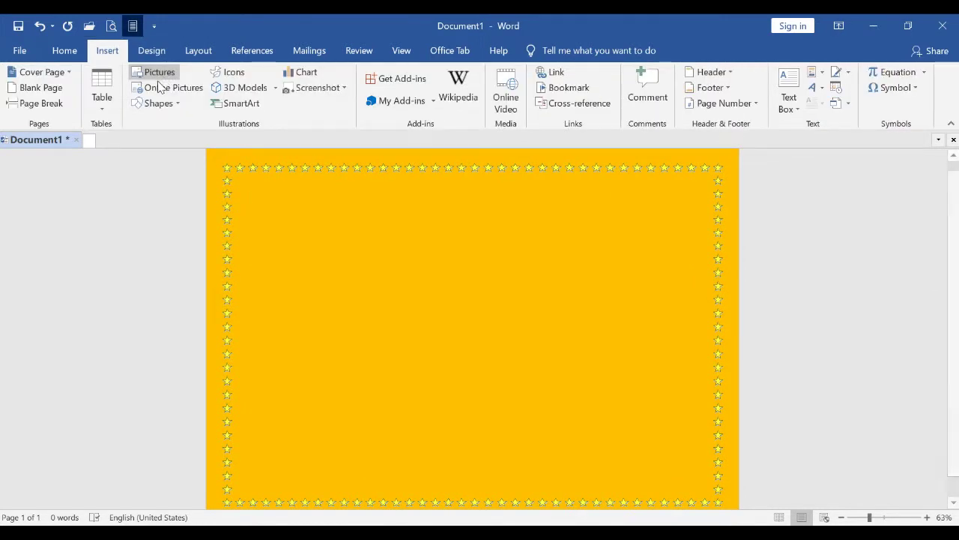
pyautogui.click(173, 105)
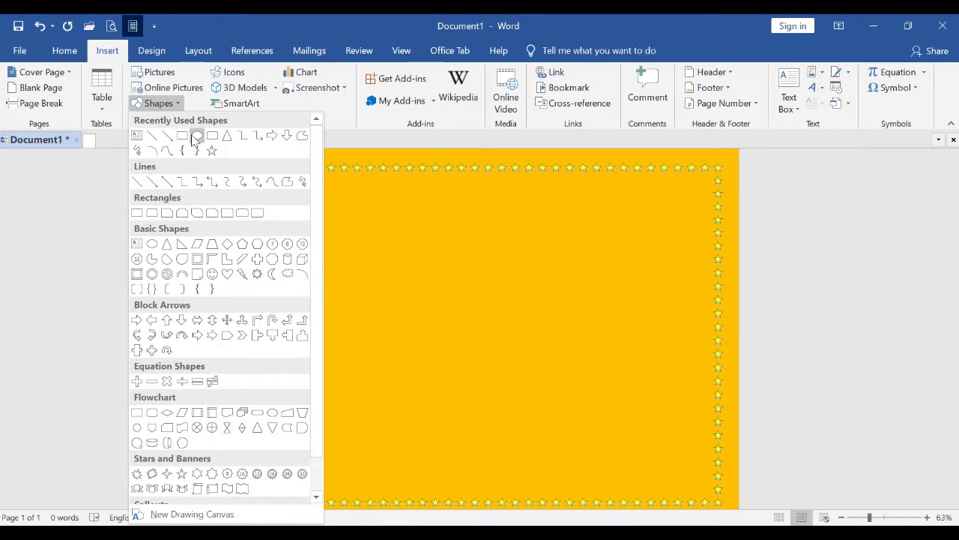
pyautogui.click(182, 135)
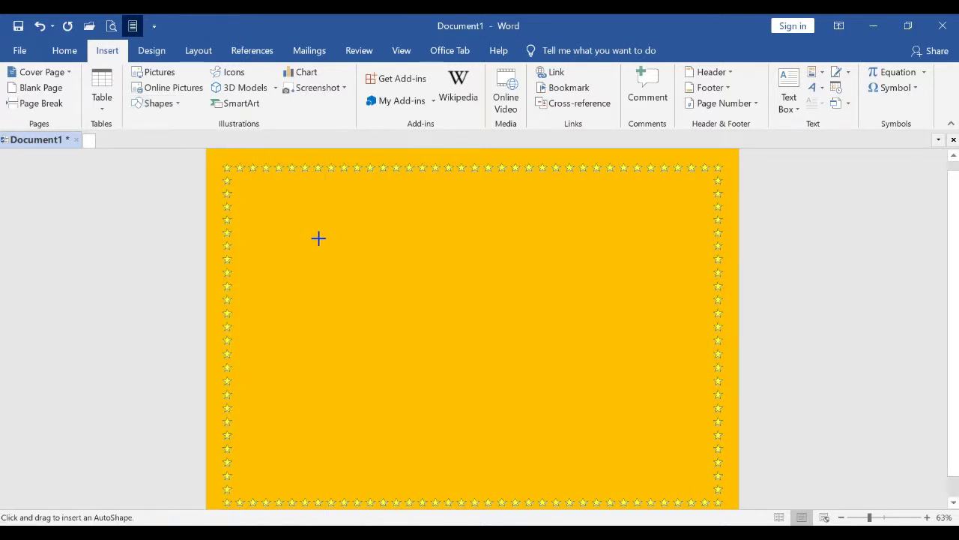
pyautogui.moveTo(311, 231)
pyautogui.mouseDown()
pyautogui.moveTo(422, 349)
pyautogui.moveTo(455, 408)
pyautogui.moveTo(557, 495)
pyautogui.mouseUp()
pyautogui.moveTo(458, 393)
pyautogui.mouseDown()
pyautogui.moveTo(457, 349)
pyautogui.moveTo(474, 352)
pyautogui.mouseUp()
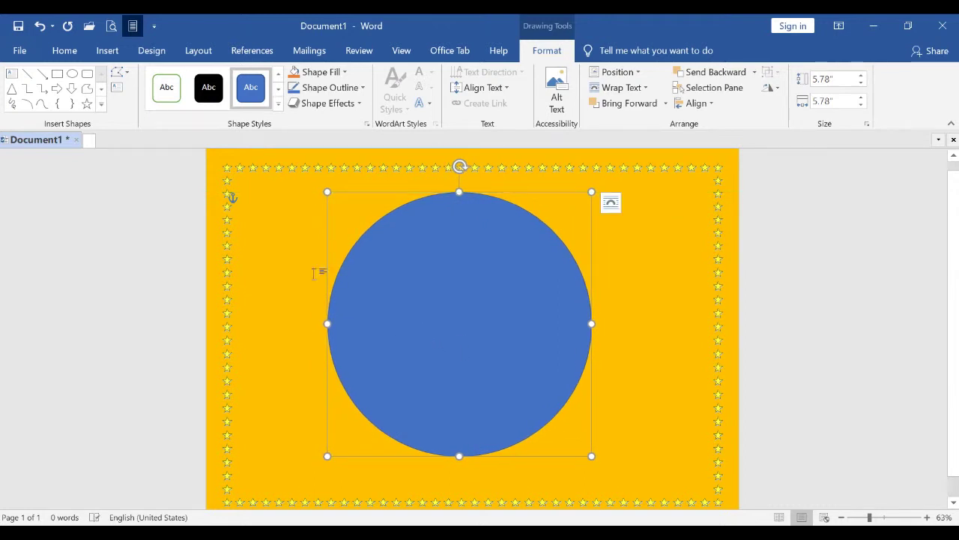
# Remove the circle's fill and set its outline weight to 6 pt
pyautogui.click(345, 73)
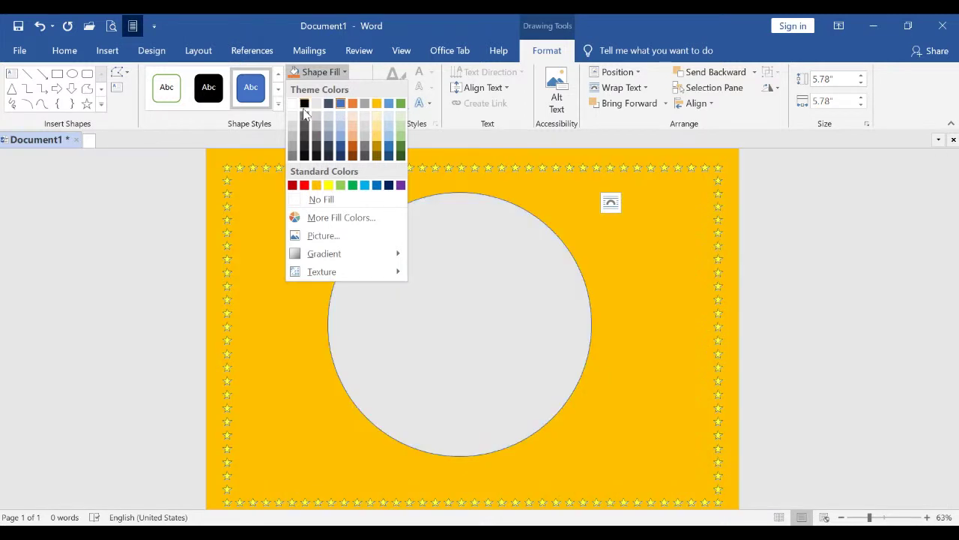
pyautogui.click(326, 200)
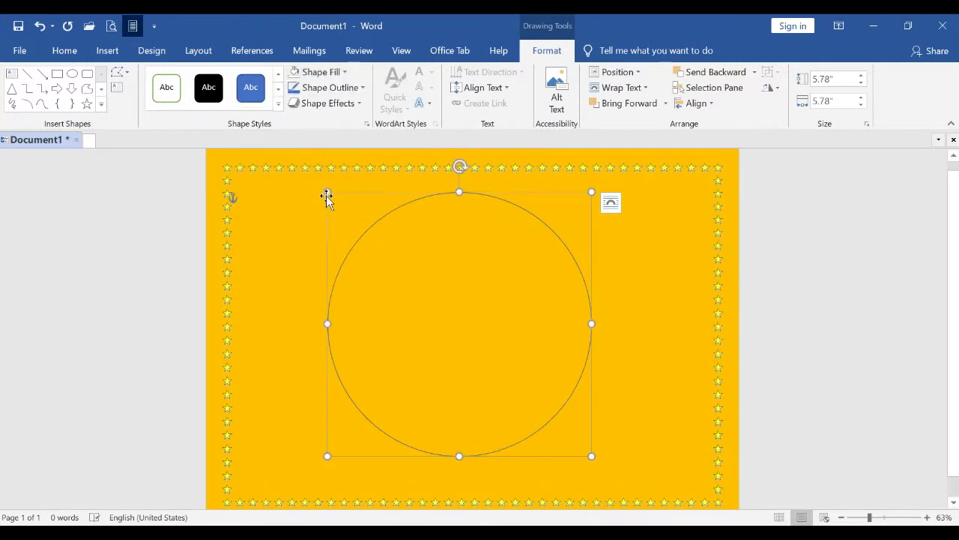
pyautogui.click(361, 89)
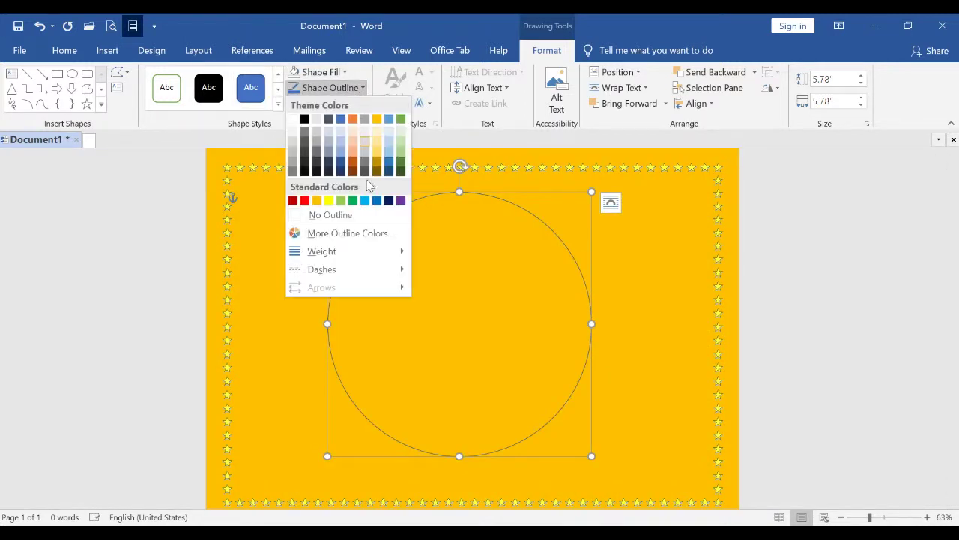
pyautogui.moveTo(356, 255)
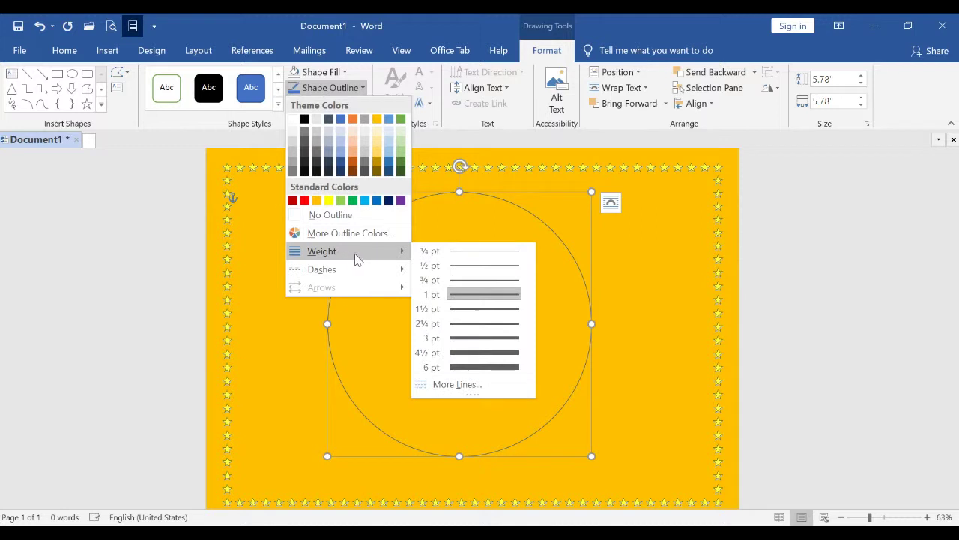
pyautogui.click(464, 368)
pyautogui.click(458, 357)
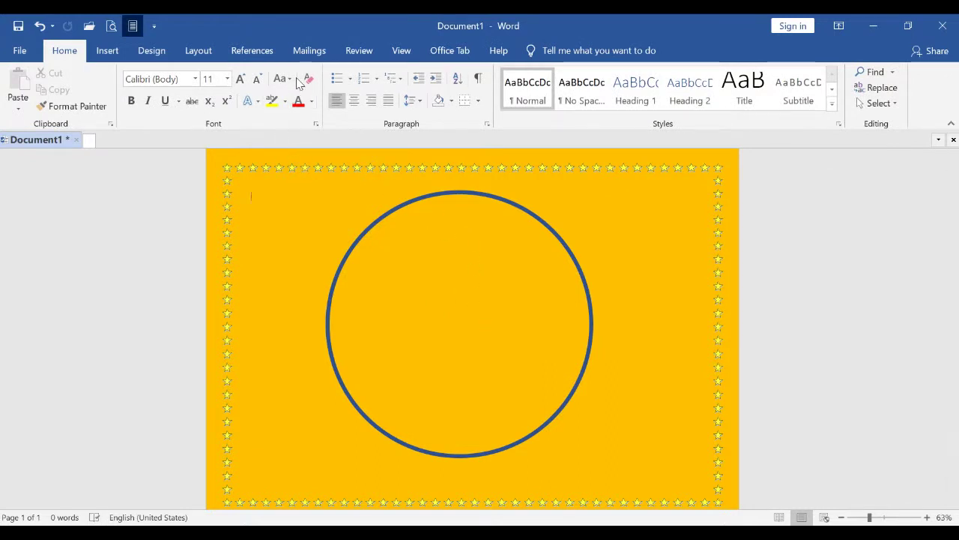
pyautogui.click(338, 75)
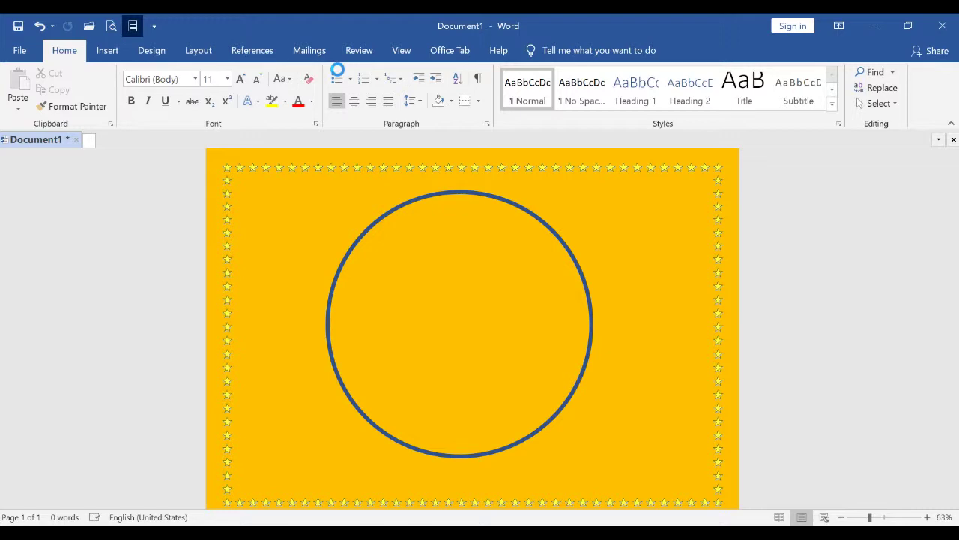
pyautogui.hotkey('ctrl', 'd')
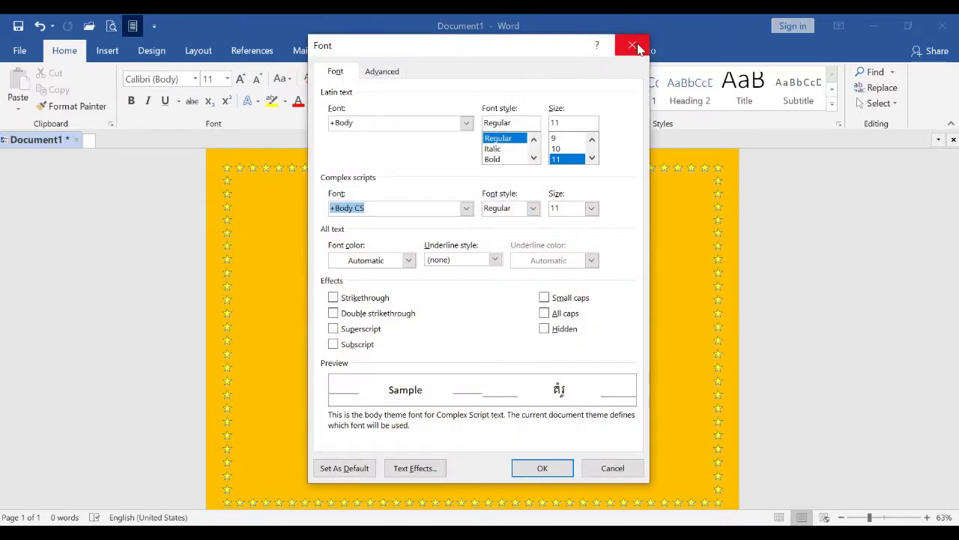
pyautogui.click(634, 47)
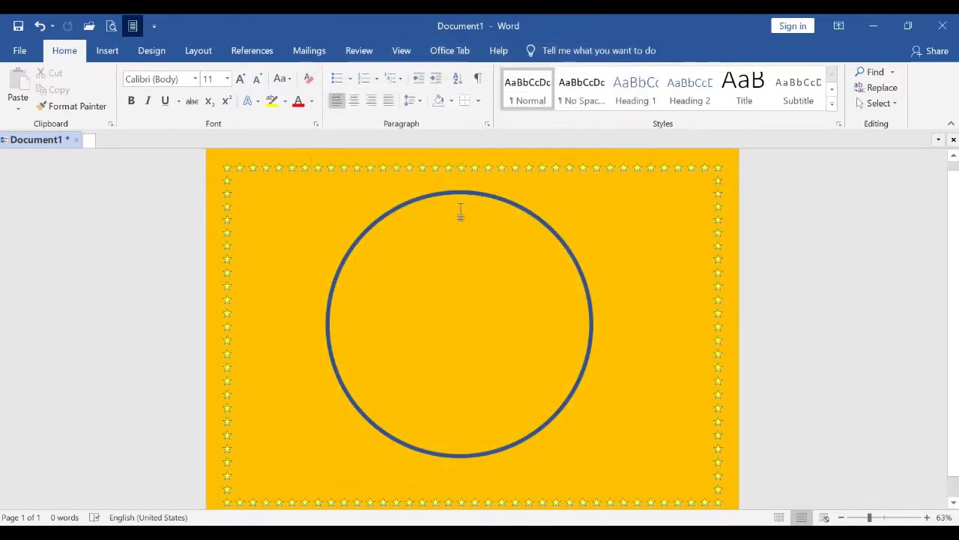
# Duplicate the circle and shrink the copy slightly from its upper-left corner
pyautogui.click(461, 194)
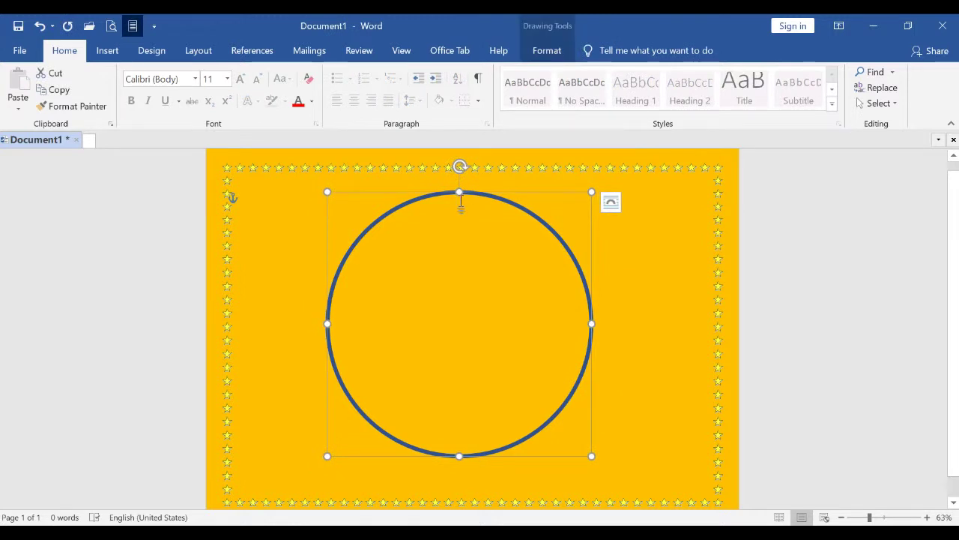
pyautogui.hotkey('ctrl', 'd')
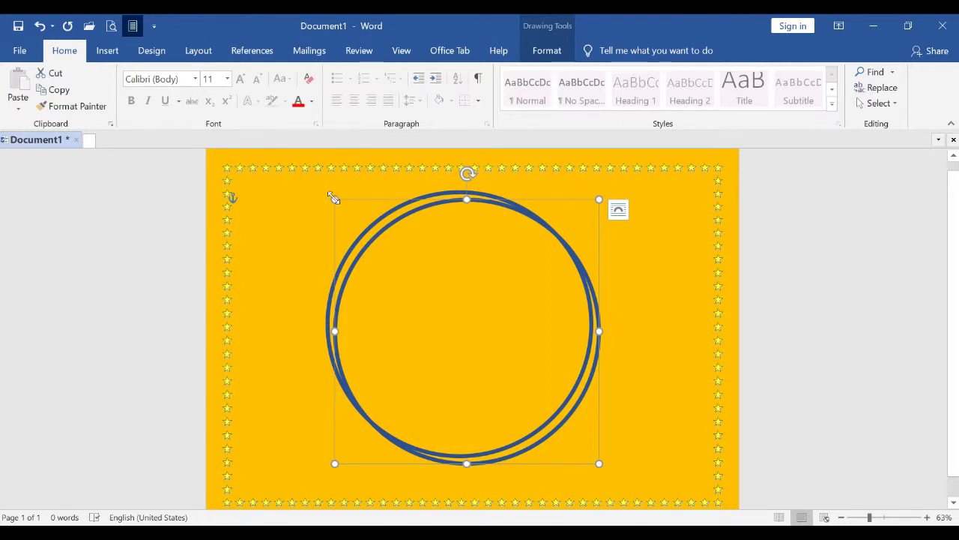
pyautogui.moveTo(334, 197); pyautogui.dragTo(346, 216)
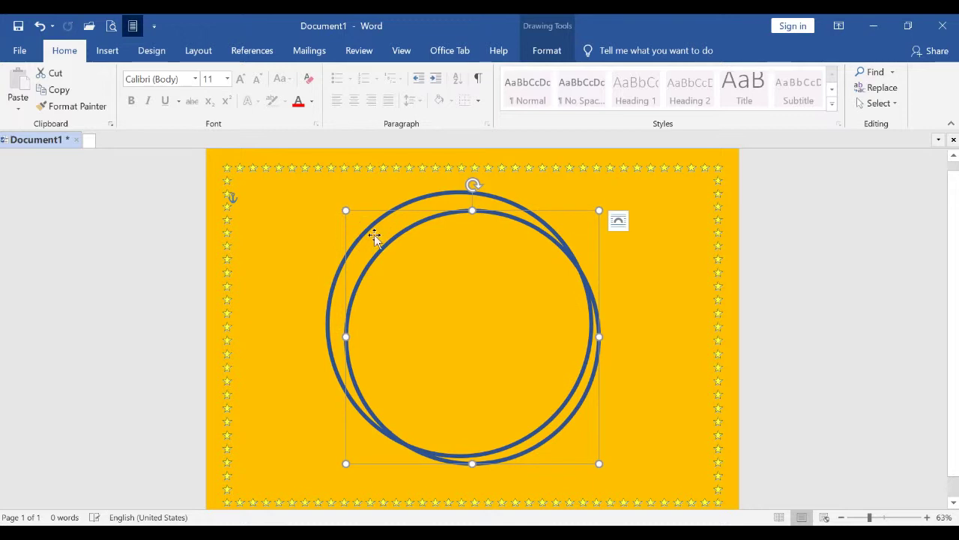
pyautogui.click(449, 285)
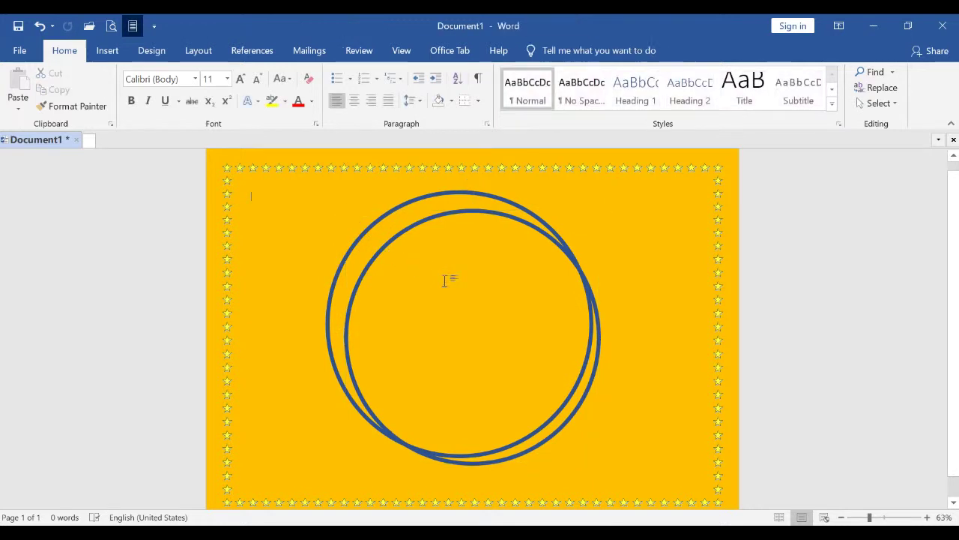
# Move the copied circle inside the original one and shrink it a little more from its upper-left corner
pyautogui.click(416, 225)
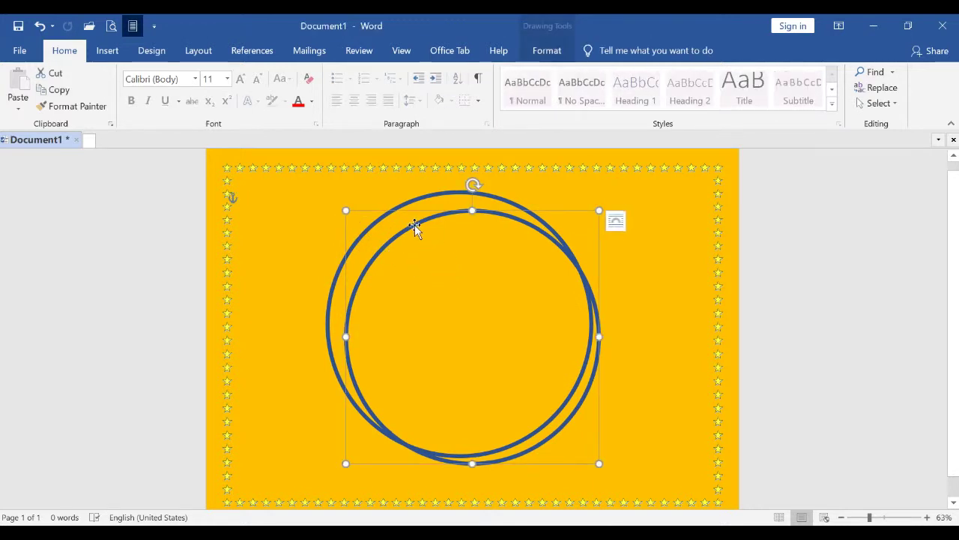
pyautogui.moveTo(416, 215)
pyautogui.mouseDown()
pyautogui.moveTo(405, 196)
pyautogui.moveTo(403, 211)
pyautogui.mouseUp()
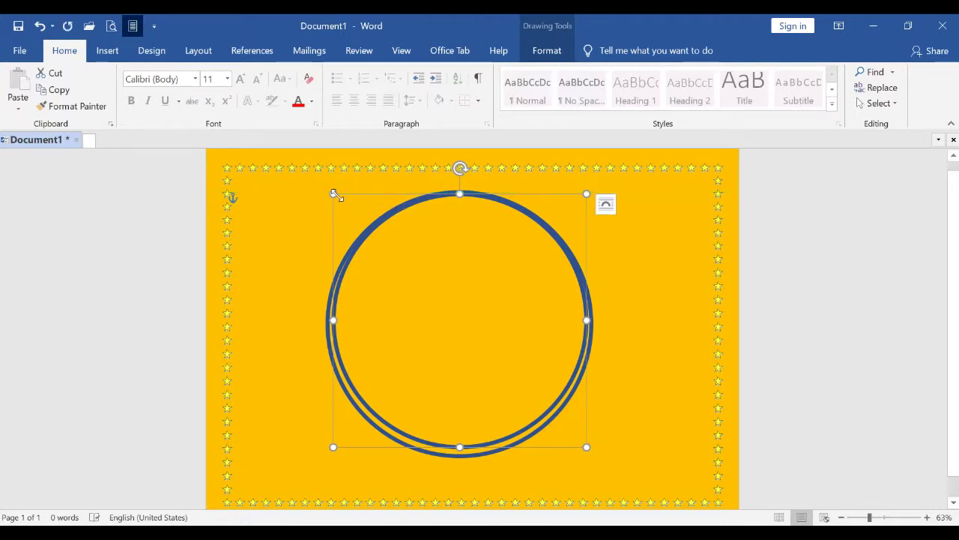
pyautogui.moveTo(330, 193); pyautogui.dragTo(342, 213)
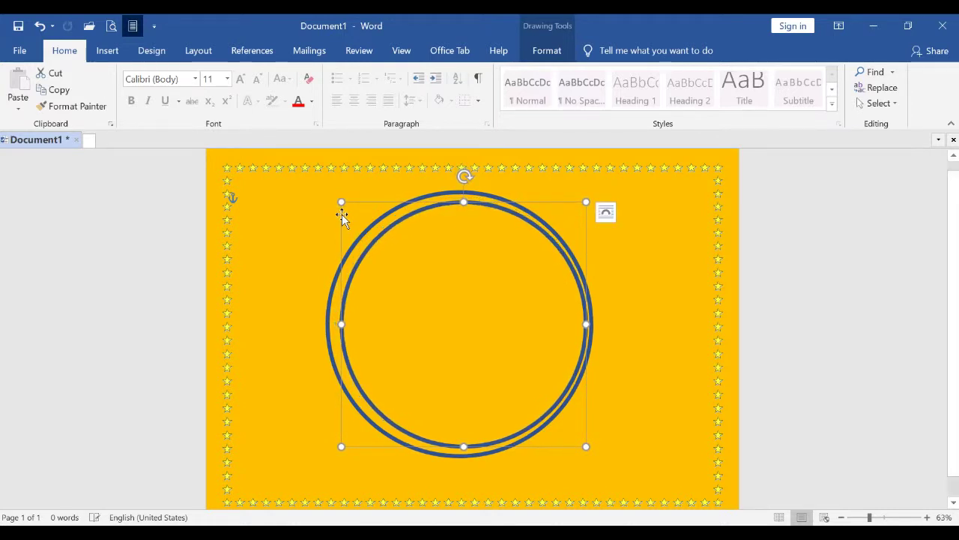
# Nudge the inner circle left and slightly down in fine steps to center it within the outer circle
pyautogui.hotkey('ctrl', 'Left')
pyautogui.hotkey('ctrl', 'Left')
pyautogui.hotkey('ctrl', 'Left')
pyautogui.hotkey('ctrl', 'Left')
pyautogui.hotkey('ctrl', 'Left')
pyautogui.hotkey('ctrl', 'Left')
pyautogui.hotkey('ctrl', 'Left')
pyautogui.hotkey('ctrl', 'Left')
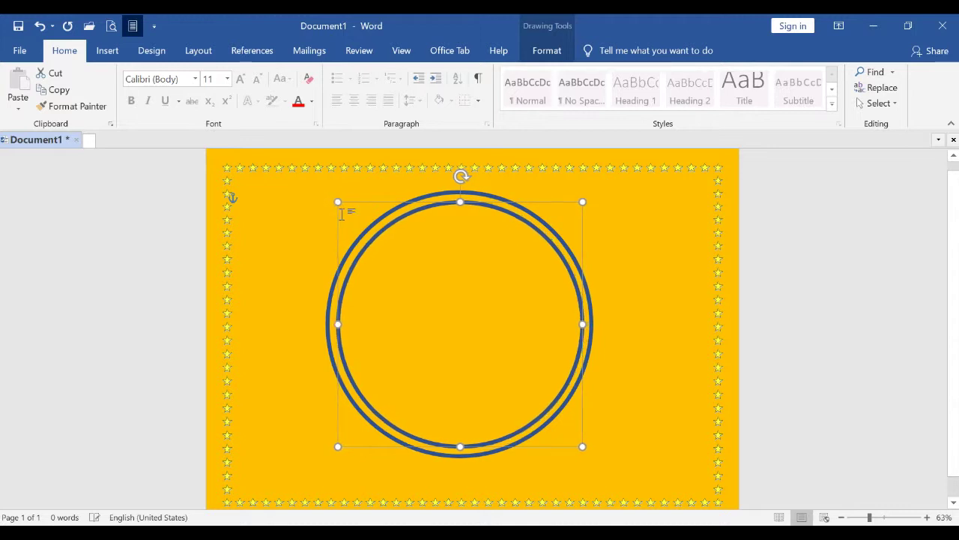
pyautogui.hotkey('ctrl', 'Down')
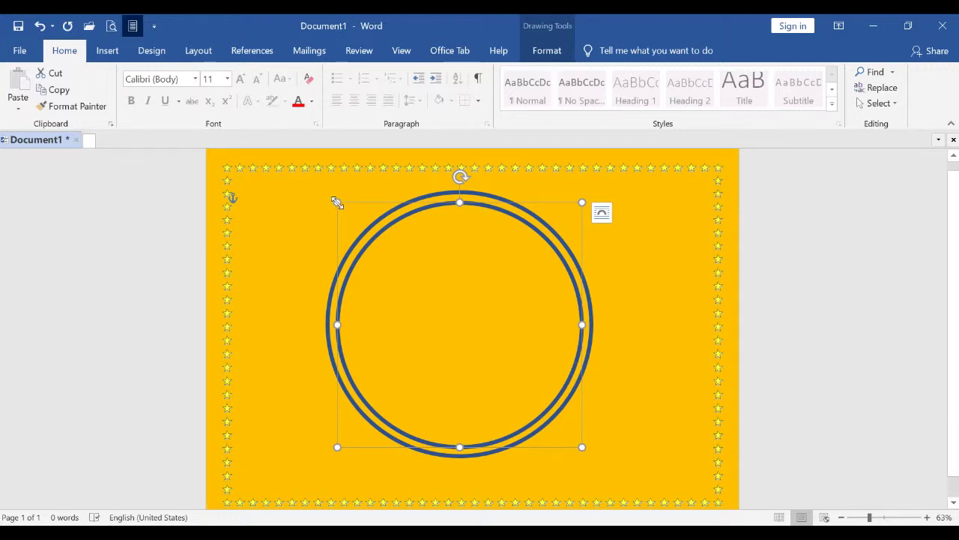
# Enlarge the inner circle slightly from its upper-left and lower-right corners to leave a narrow, even gap to the outer circle
pyautogui.moveTo(337, 202); pyautogui.dragTo(334, 199)
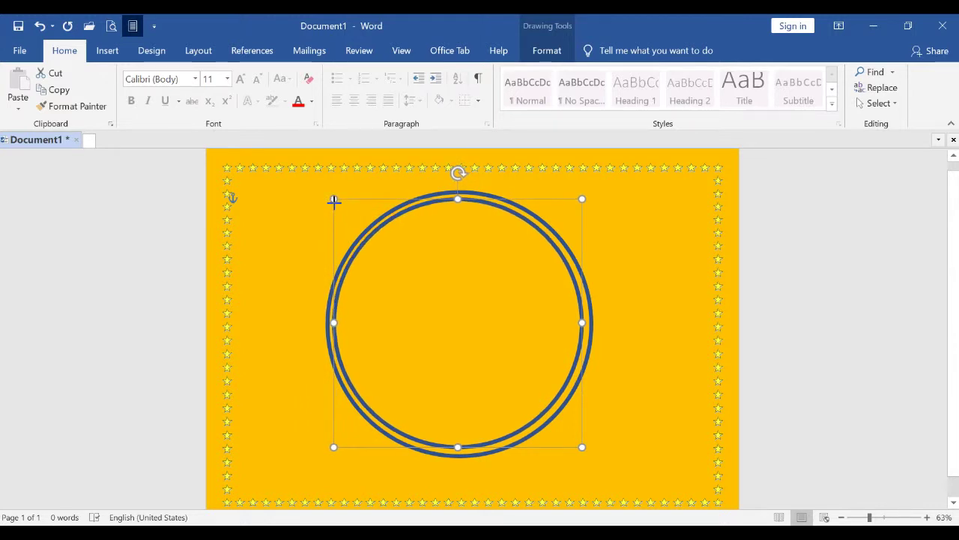
pyautogui.moveTo(333, 200); pyautogui.dragTo(334, 201)
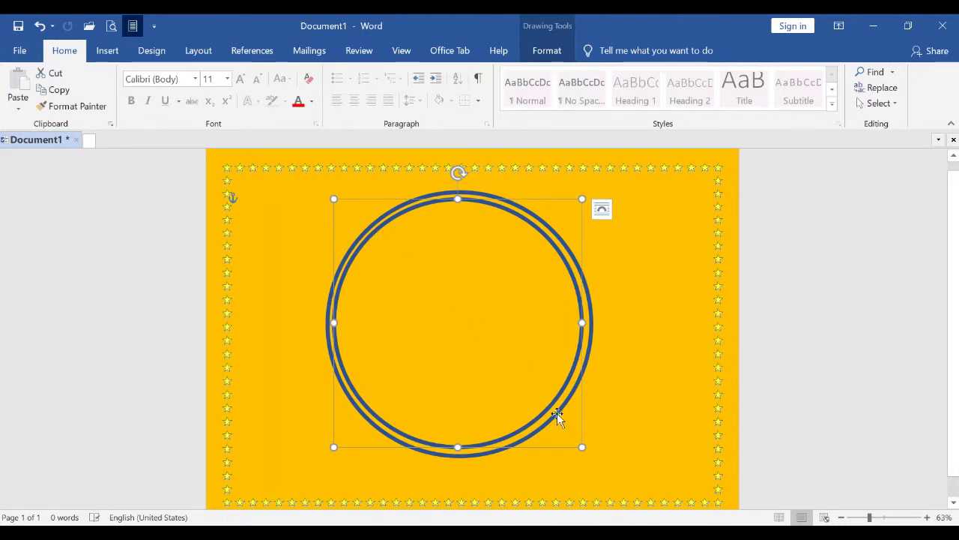
pyautogui.moveTo(583, 449); pyautogui.dragTo(585, 451)
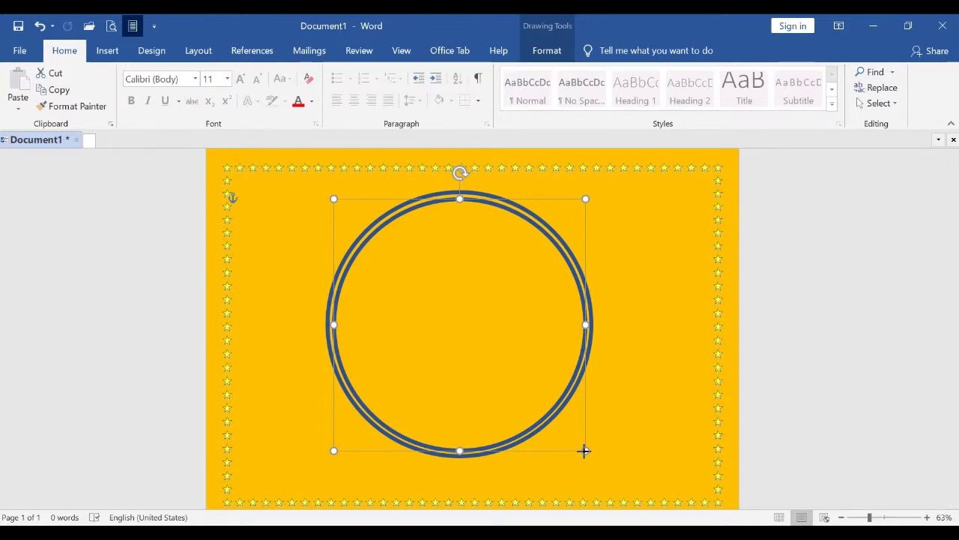
pyautogui.press('Escape')
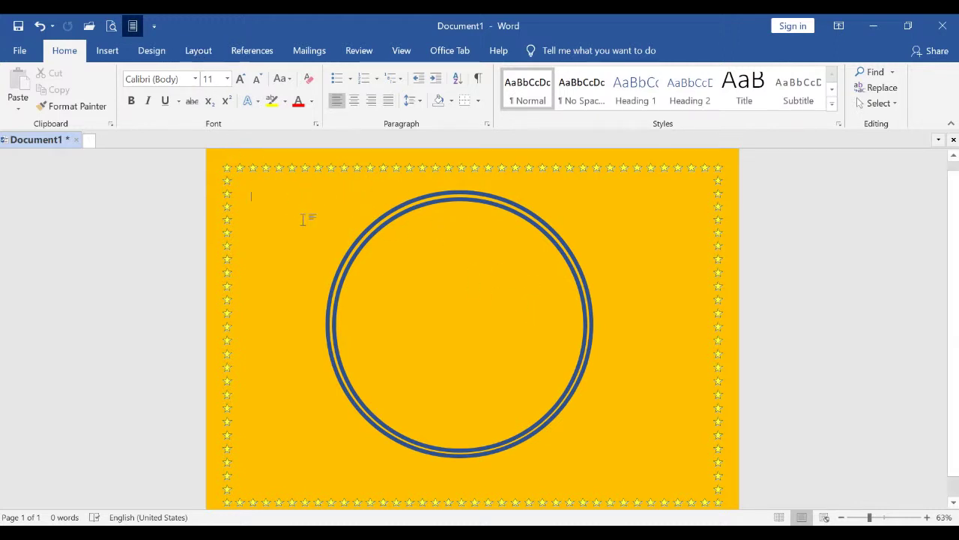
# Select both ring circles and align their centers horizontally with each other
pyautogui.click(371, 235)
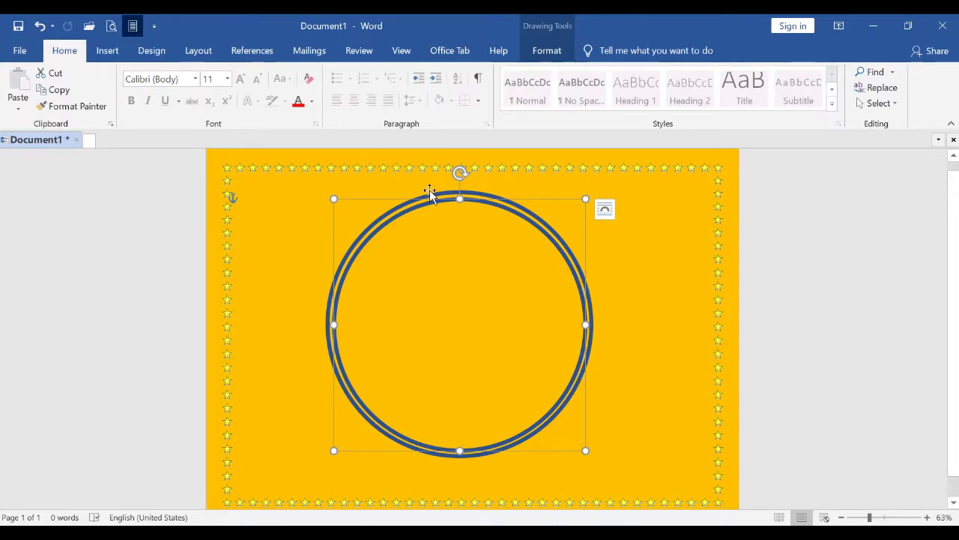
pyautogui.keyDown('shift'); pyautogui.click(431, 193); pyautogui.keyUp('shift')
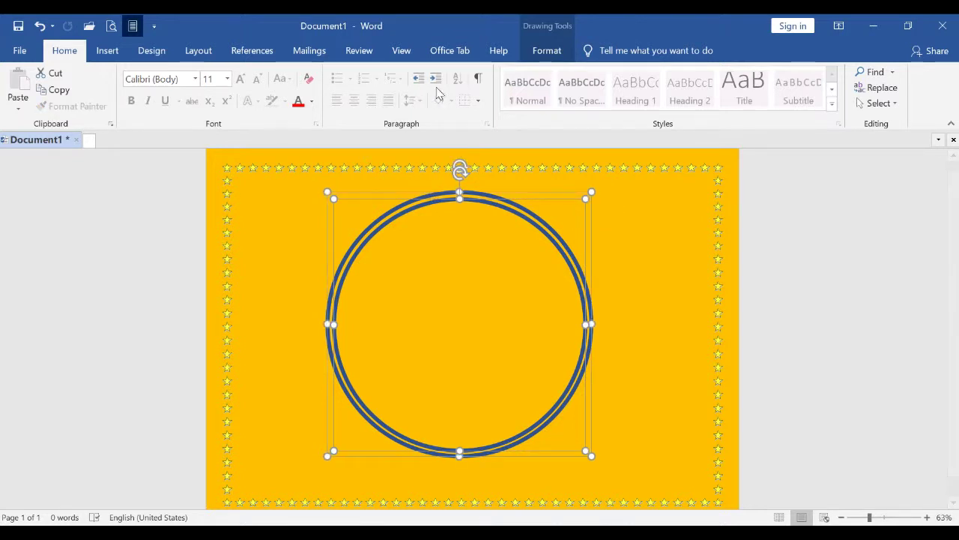
pyautogui.click(538, 51)
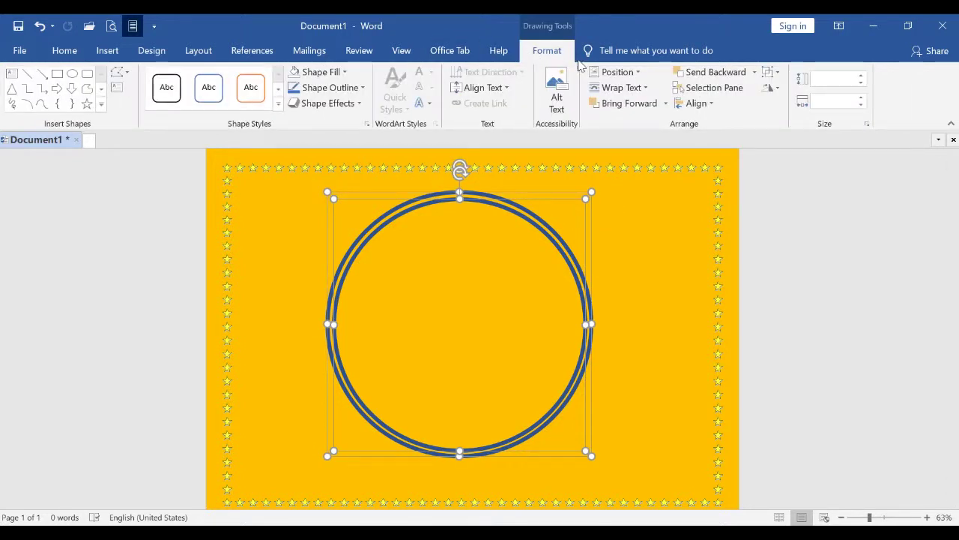
pyautogui.click(709, 104)
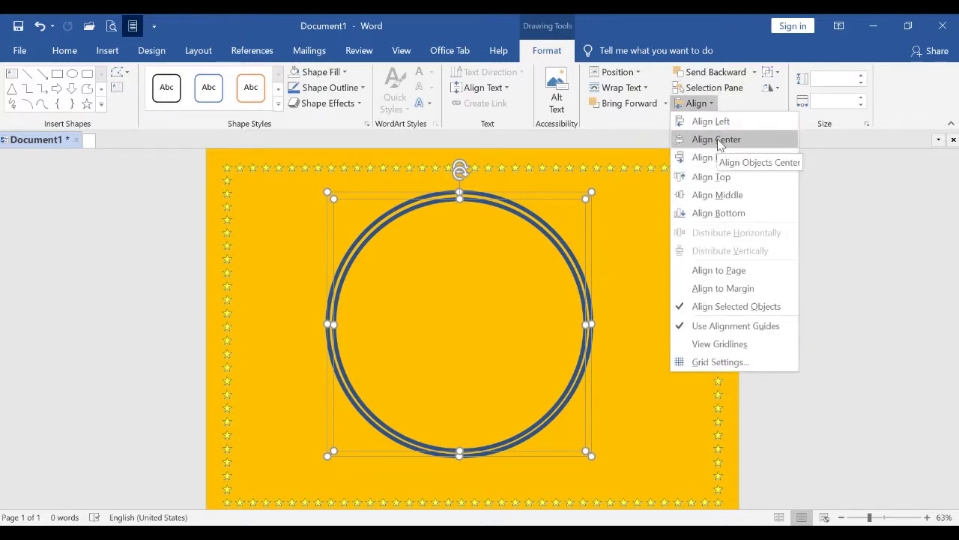
pyautogui.click(717, 139)
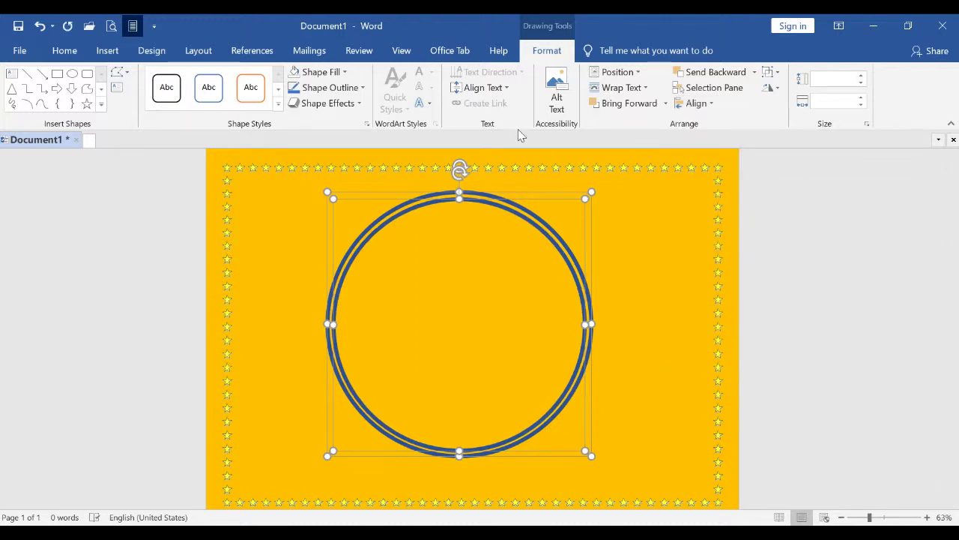
# Set the inner ring circle's outline weight to 2¼ pt
pyautogui.click(578, 237)
pyautogui.click(556, 238)
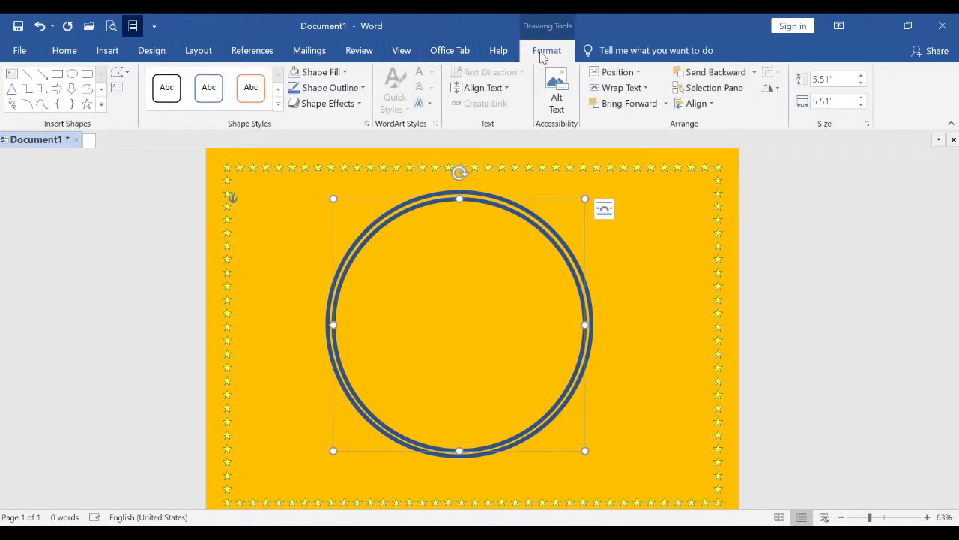
pyautogui.click(362, 88)
pyautogui.moveTo(380, 255)
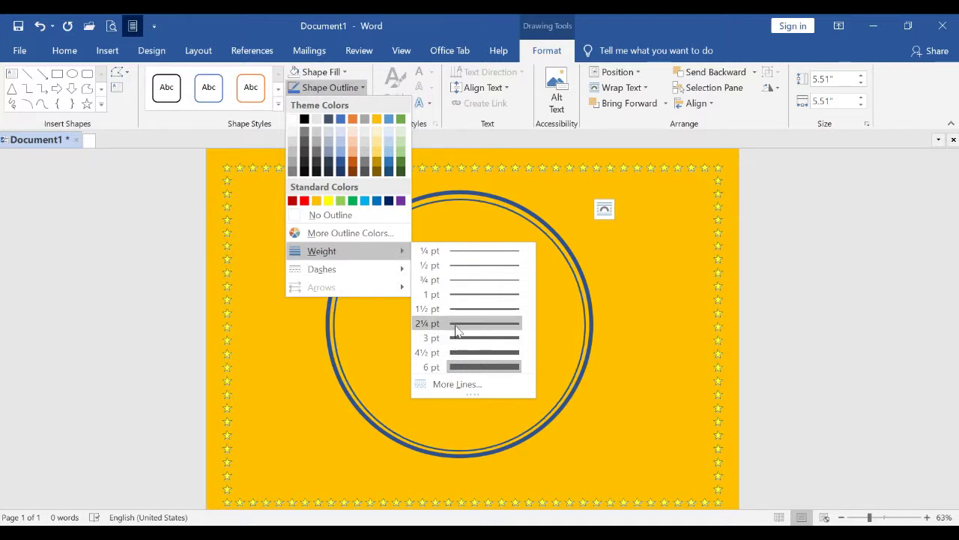
pyautogui.click(457, 326)
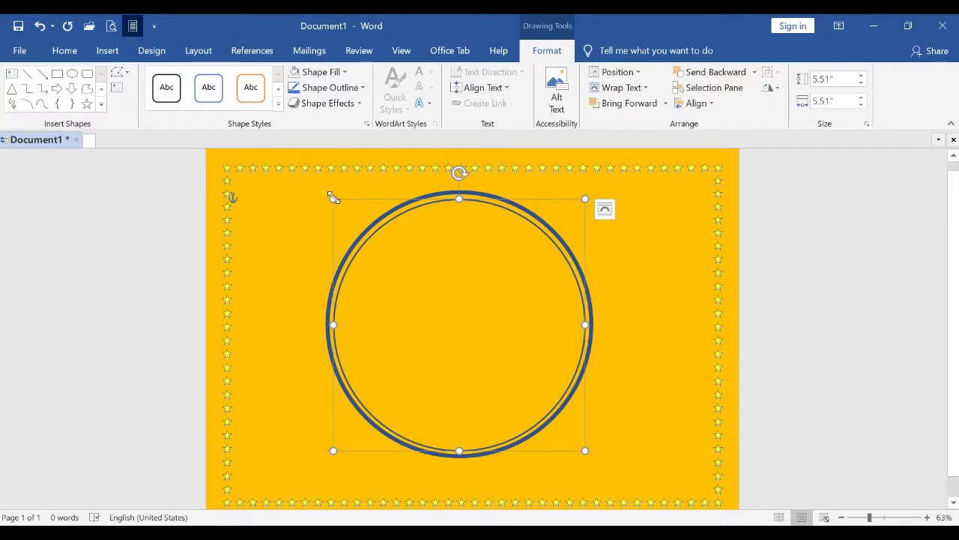
# Enlarge the inner circle from its upper-left and lower-right corners to about 5.61" to narrow the gap to the outer circle
pyautogui.moveTo(334, 198); pyautogui.dragTo(334, 198)
pyautogui.moveTo(584, 451); pyautogui.dragTo(585, 450)
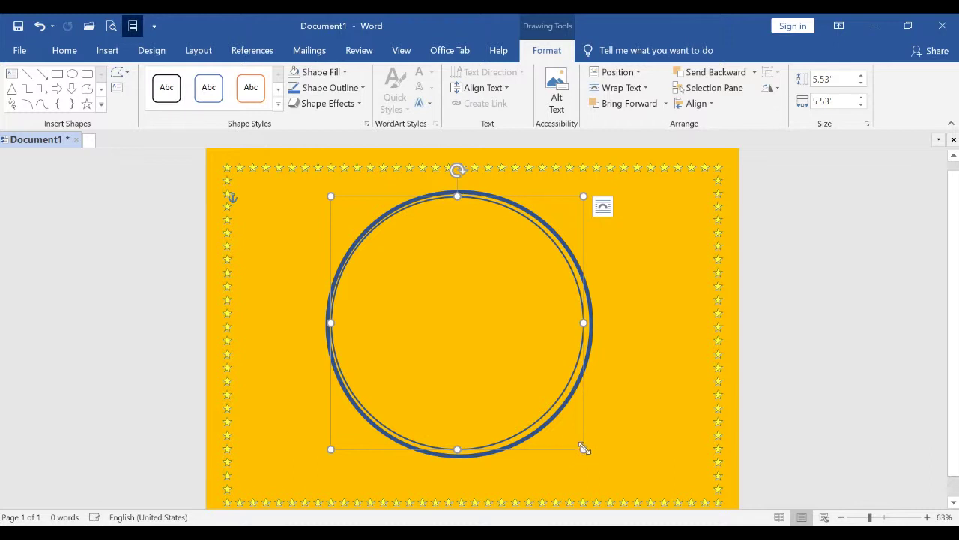
pyautogui.moveTo(583, 448); pyautogui.dragTo(587, 452)
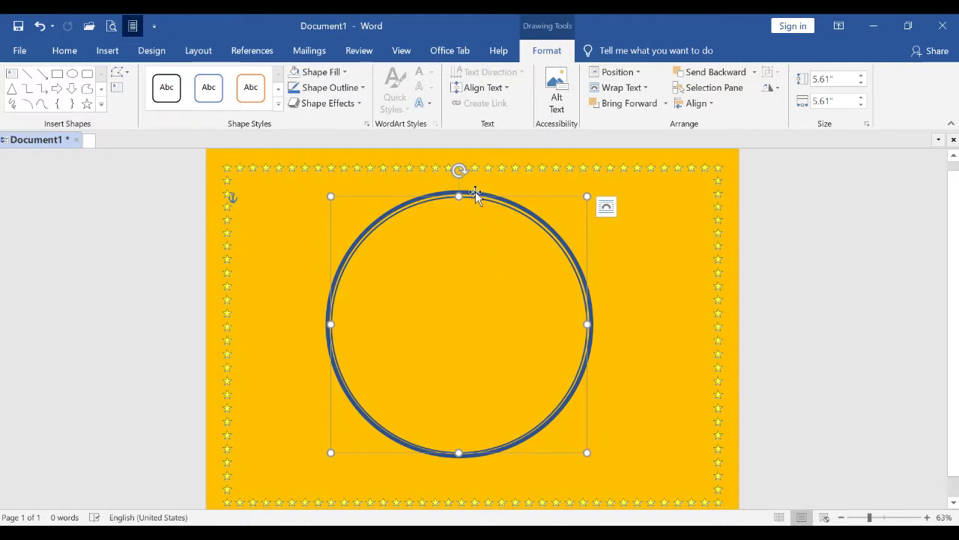
# Align the inner and outer circles with each other using Align Center and Align Middle
pyautogui.moveTo(475, 194); pyautogui.dragTo(475, 193)
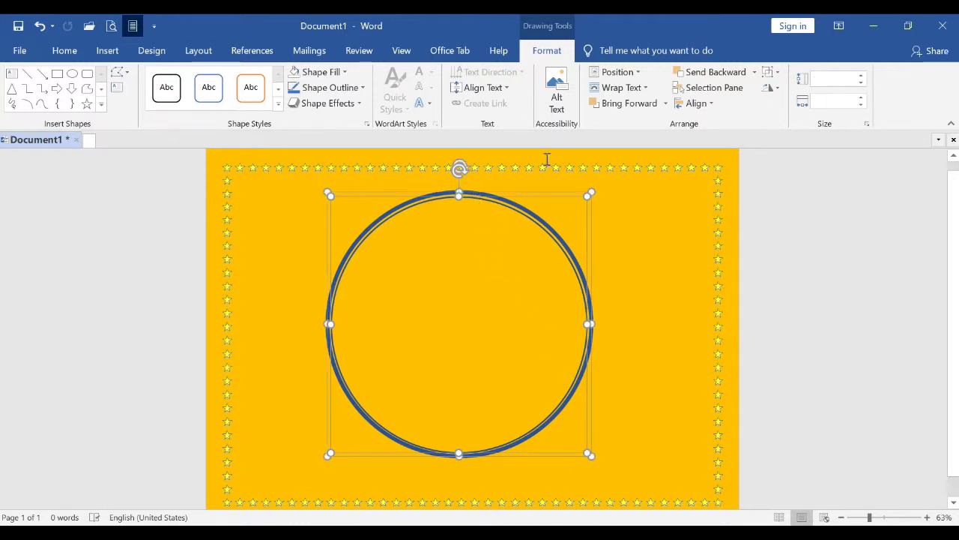
pyautogui.click(702, 104)
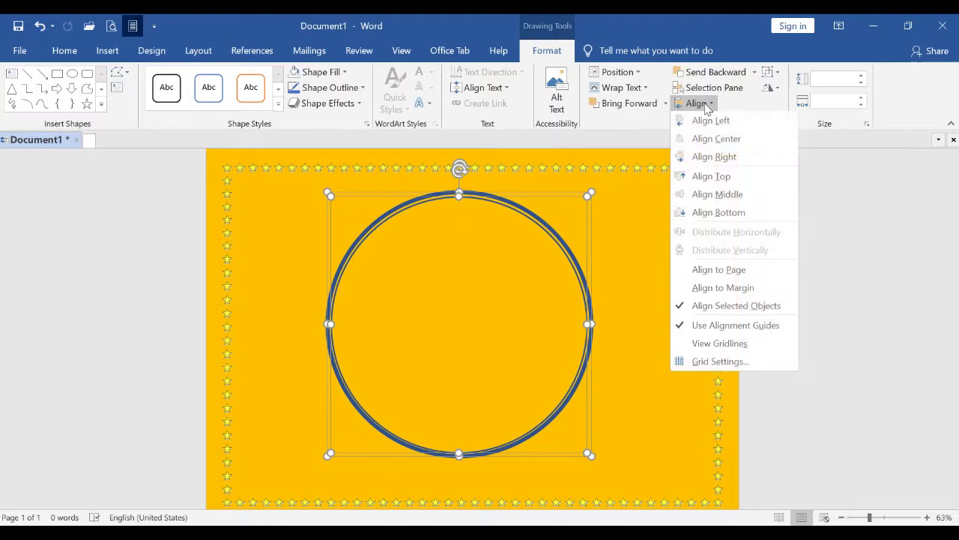
pyautogui.click(696, 141)
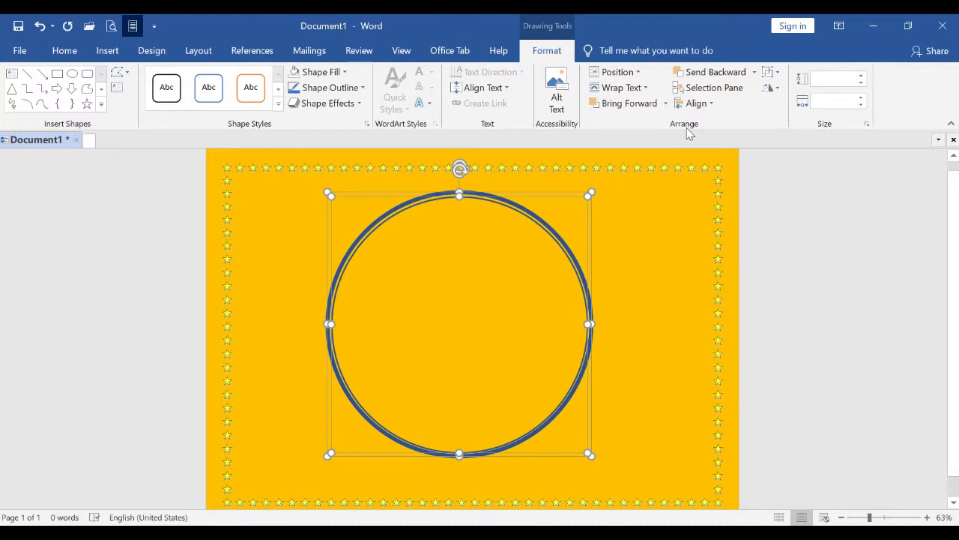
pyautogui.click(694, 103)
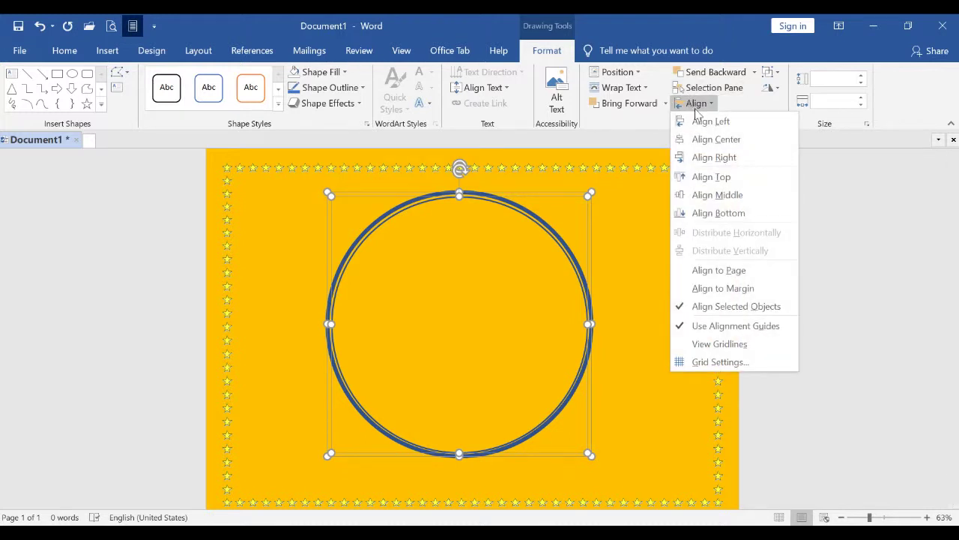
pyautogui.click(705, 195)
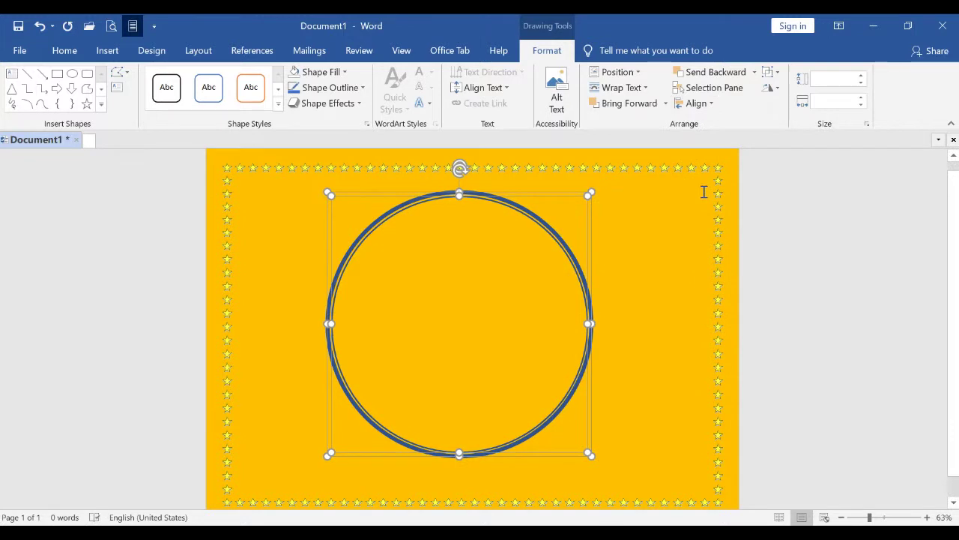
pyautogui.click(647, 225)
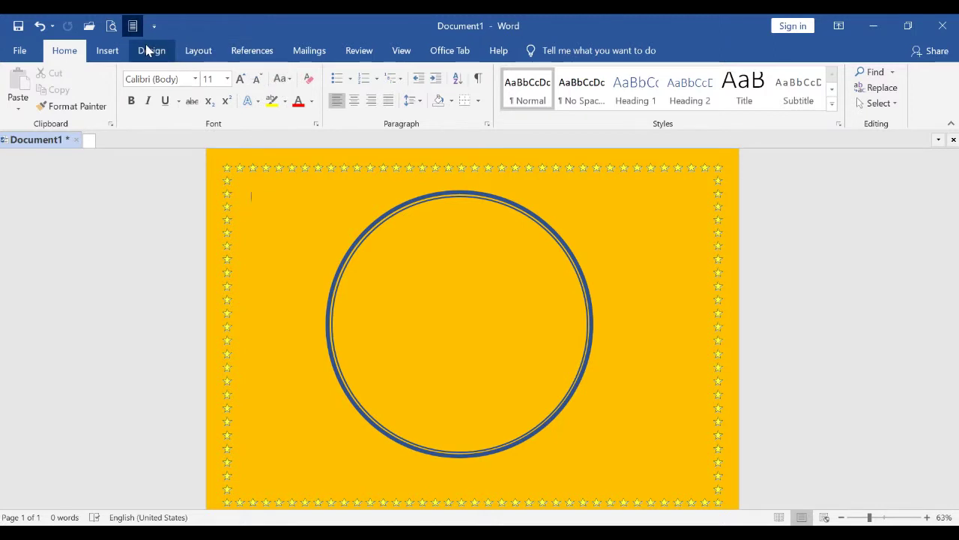
# Draw a third circle about 4.56" across and move it to the middle of the double ring
pyautogui.click(113, 50)
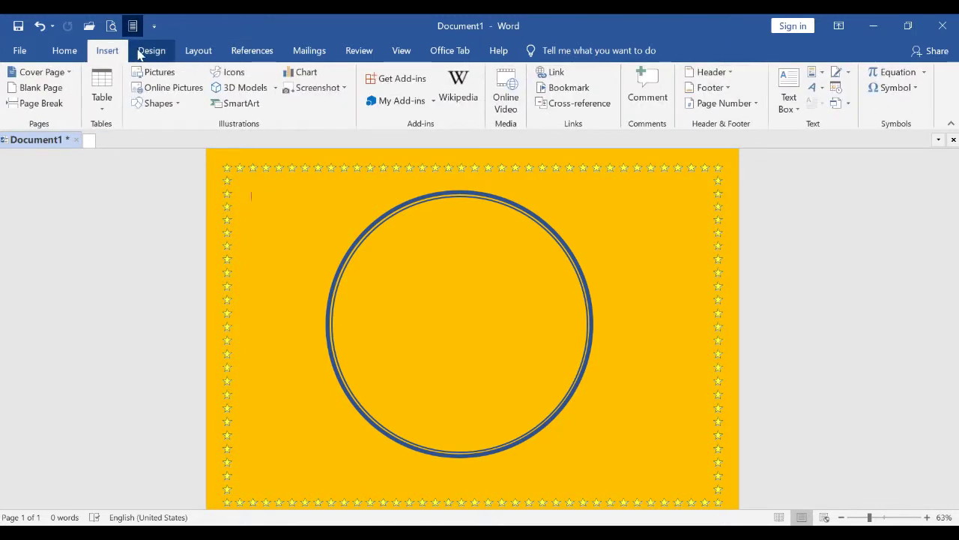
pyautogui.click(180, 104)
pyautogui.click(197, 136)
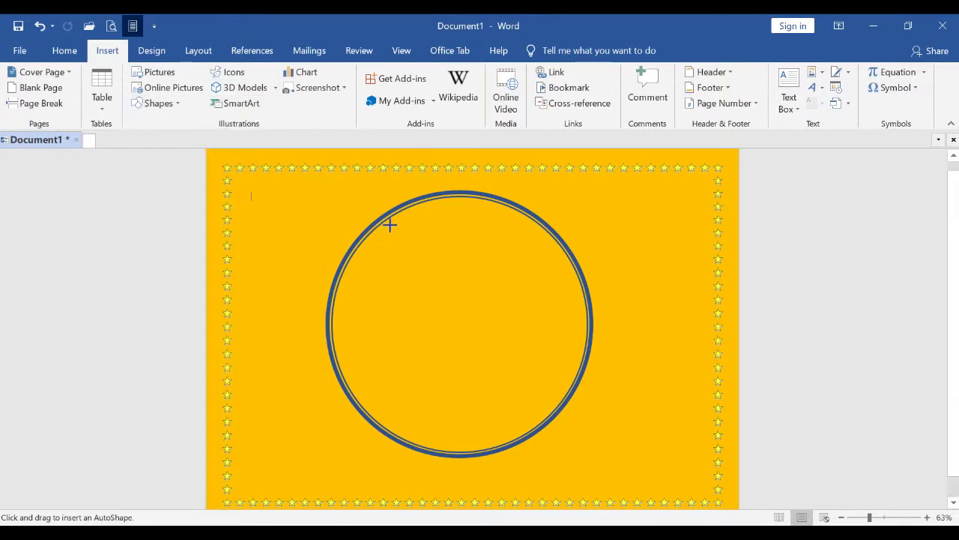
pyautogui.moveTo(395, 227)
pyautogui.mouseDown()
pyautogui.moveTo(422, 253)
pyautogui.moveTo(443, 310)
pyautogui.moveTo(446, 435)
pyautogui.mouseUp()
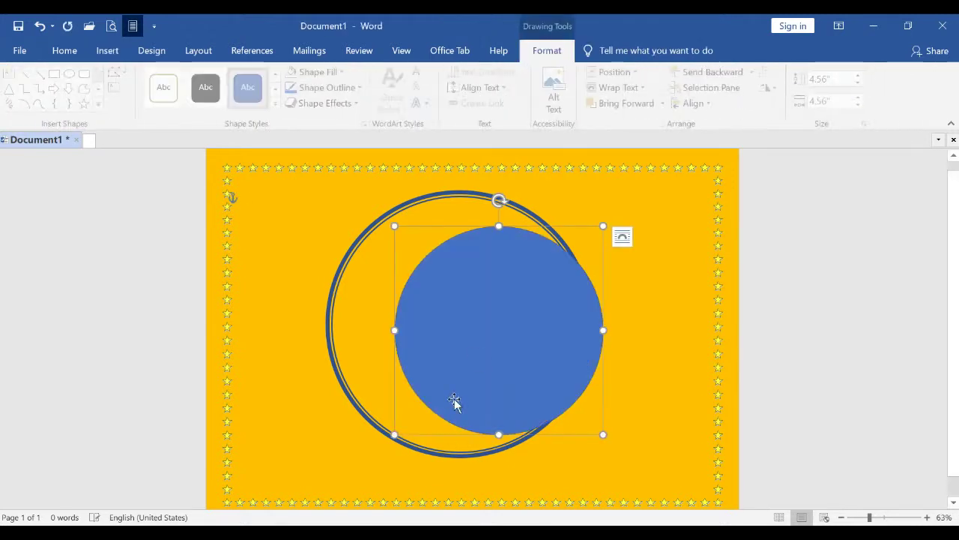
pyautogui.moveTo(502, 339); pyautogui.dragTo(462, 333)
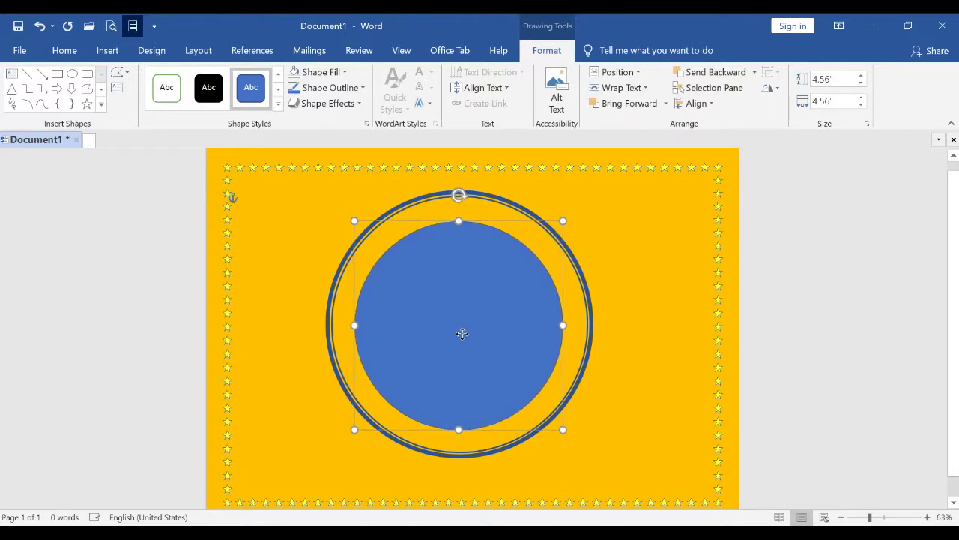
pyautogui.moveTo(461, 333); pyautogui.dragTo(463, 334)
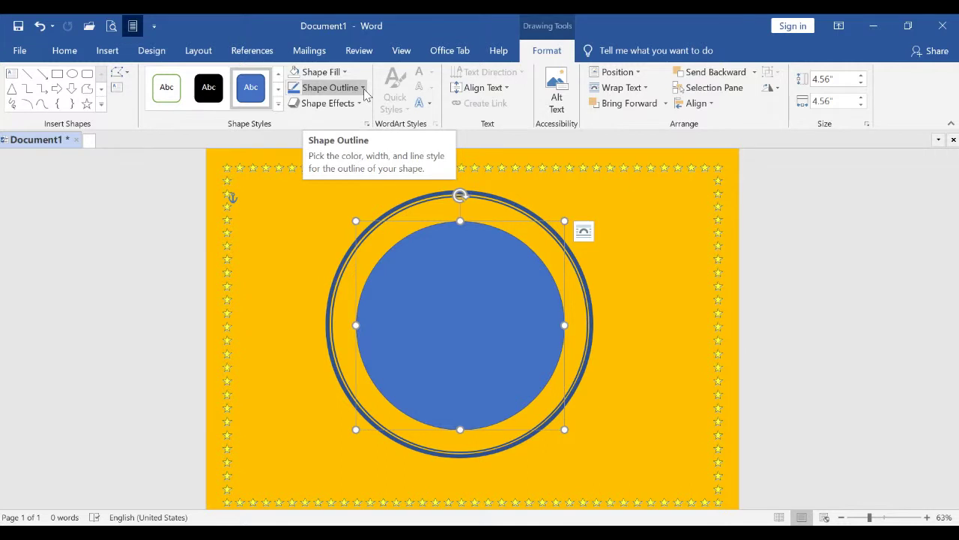
# Remove the new circle's fill and set its outline weight to 4½ pt
pyautogui.click(322, 72)
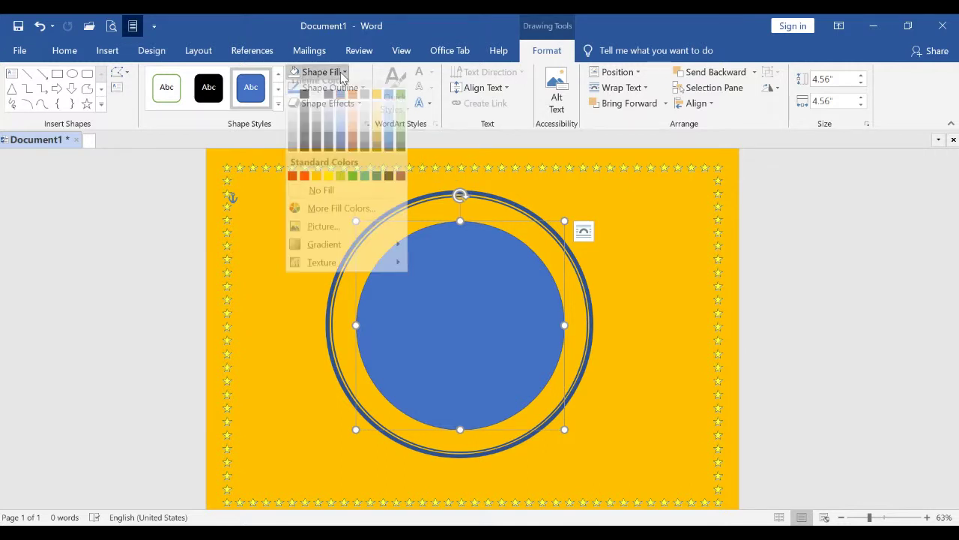
pyautogui.click(322, 199)
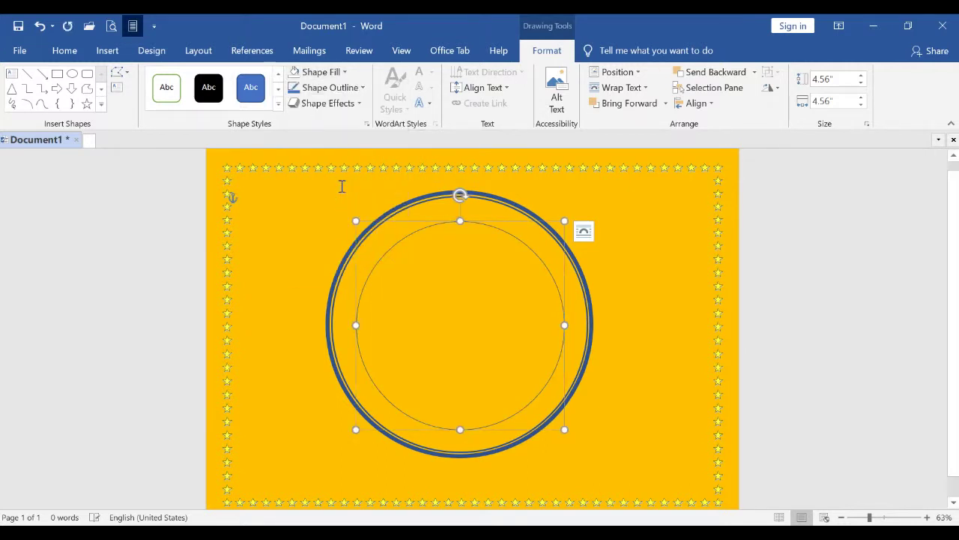
pyautogui.click(362, 88)
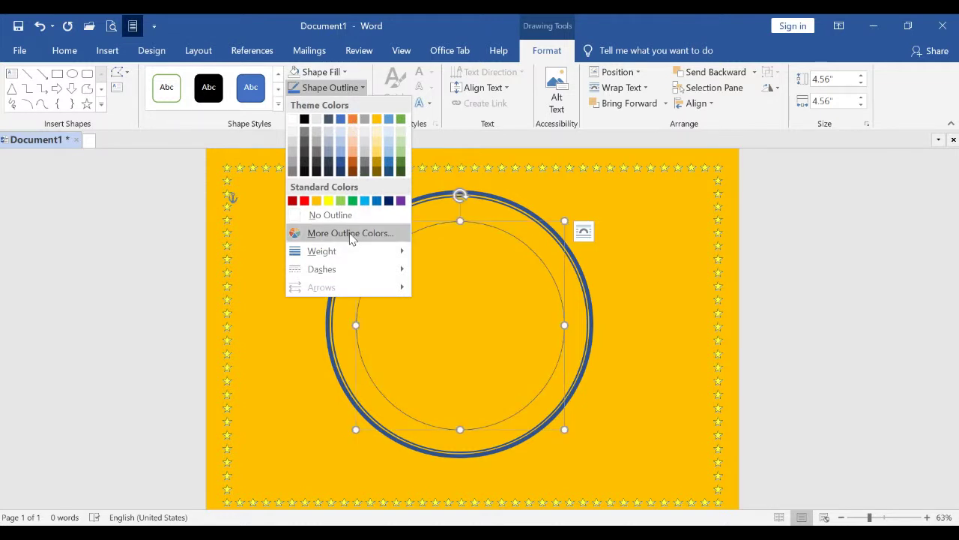
pyautogui.moveTo(390, 254)
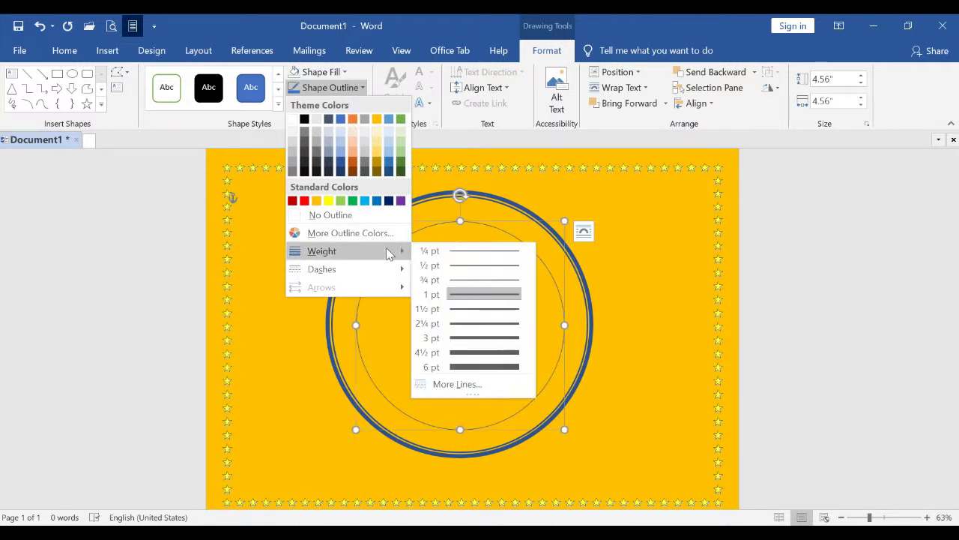
pyautogui.click(453, 353)
pyautogui.click(454, 353)
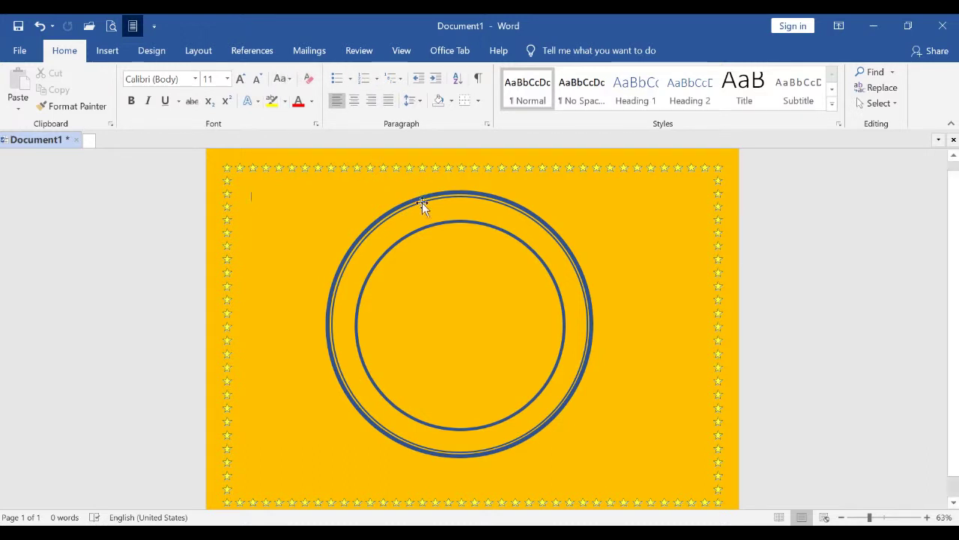
# Thicken the innermost circle's outline to 6 pt
pyautogui.click(423, 236)
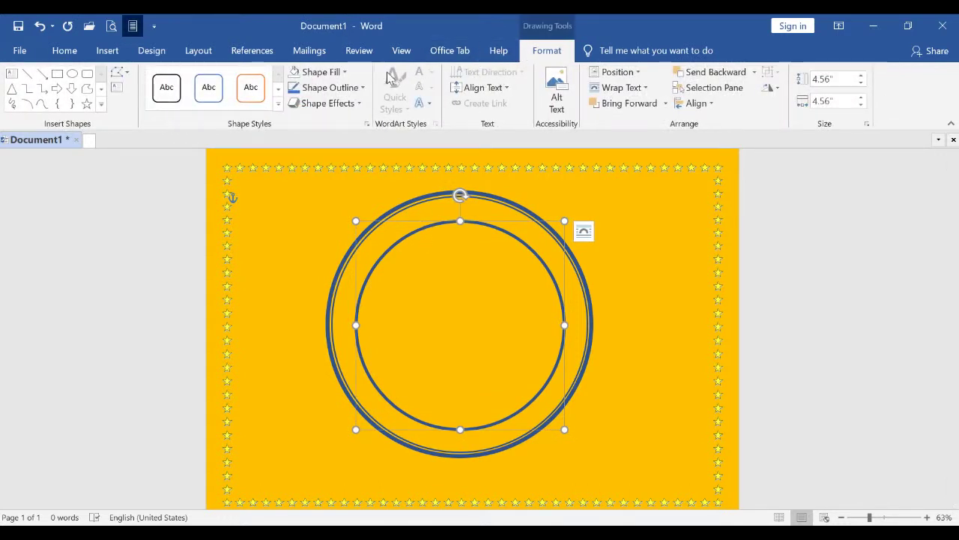
pyautogui.click(352, 89)
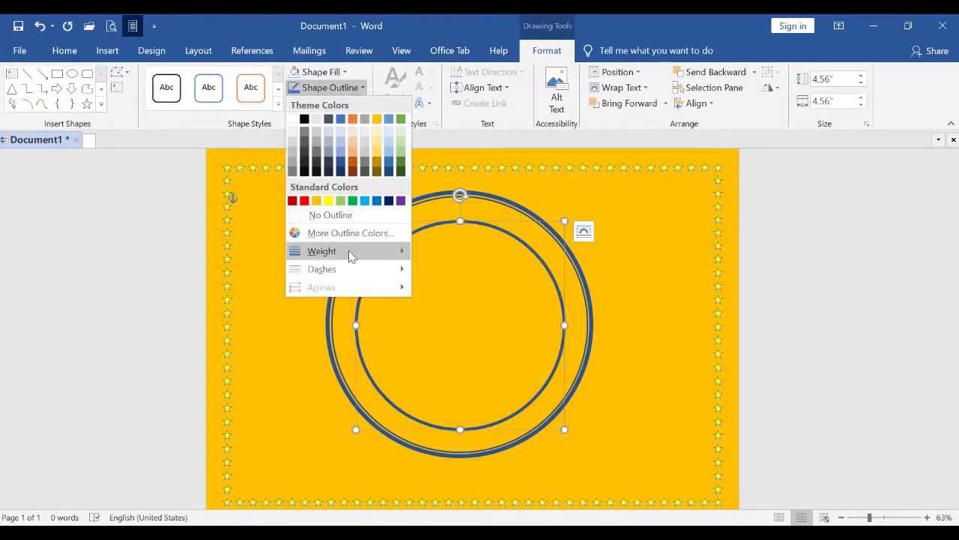
pyautogui.moveTo(355, 252)
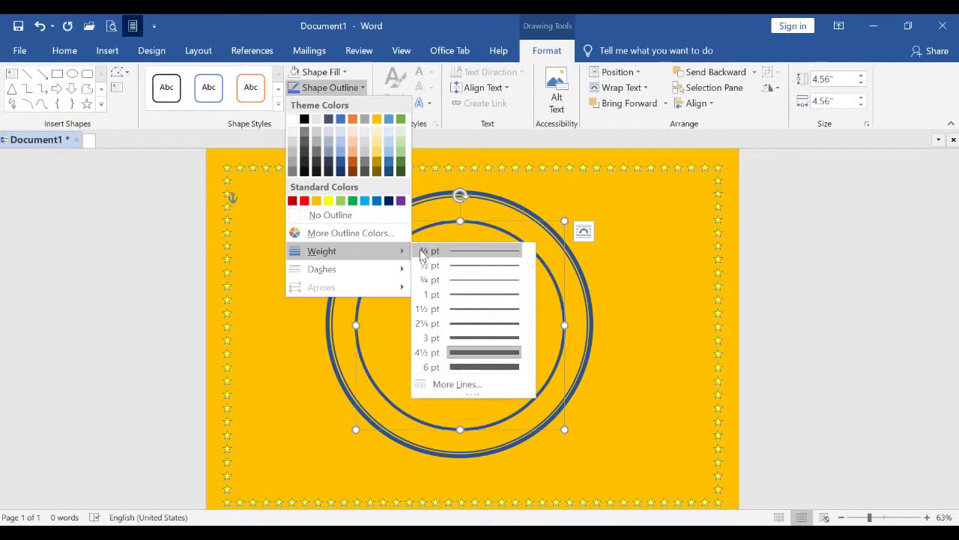
pyautogui.click(460, 368)
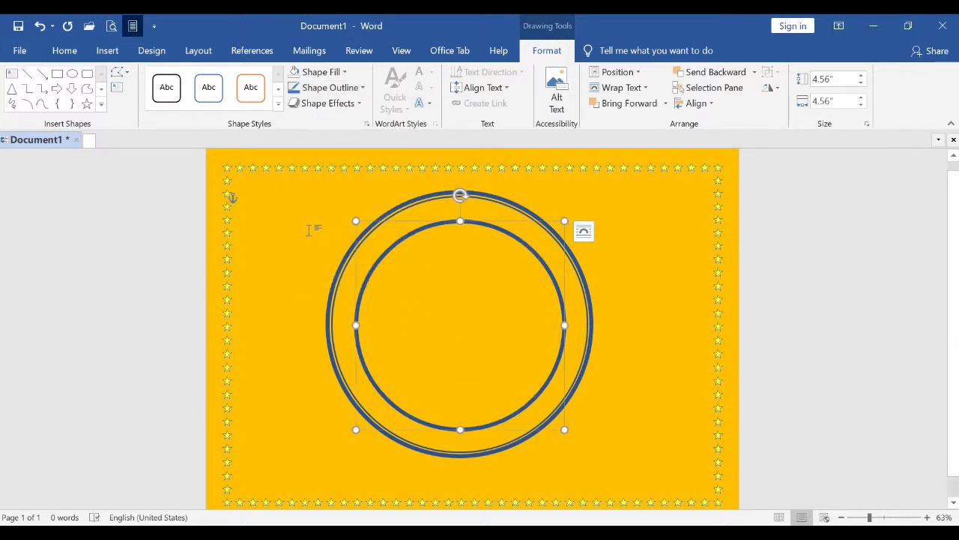
pyautogui.click(308, 203)
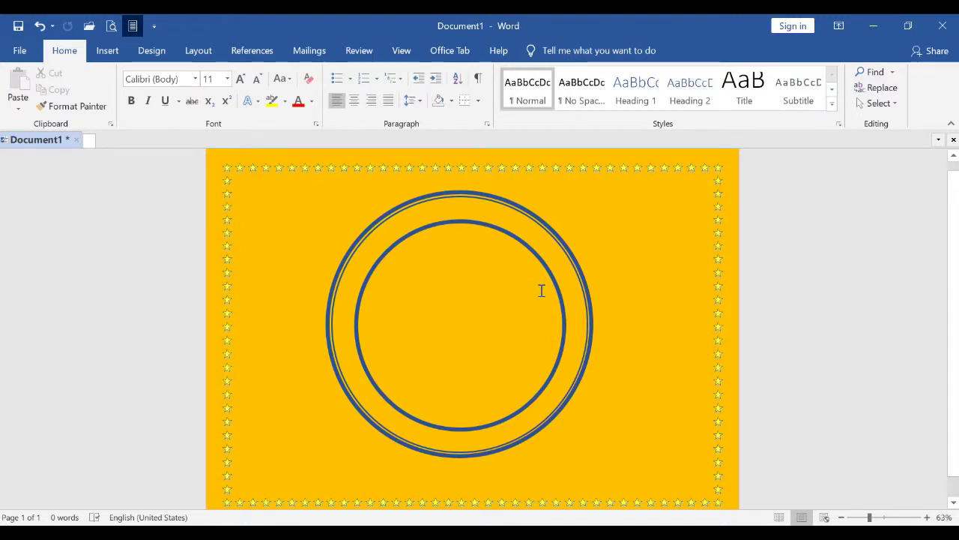
# Select all three concentric circles and group them into one object
pyautogui.click(407, 199)
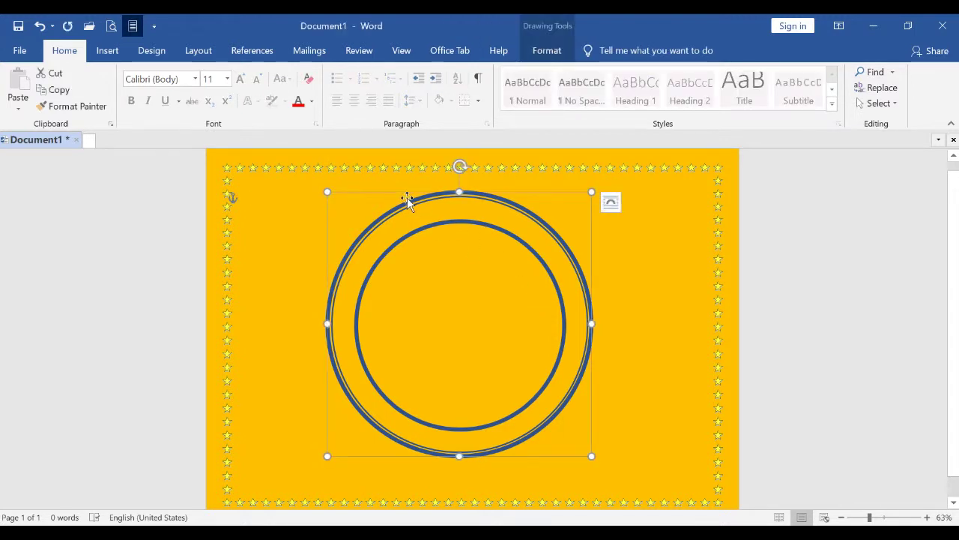
pyautogui.click(420, 217)
pyautogui.keyDown('shift'); pyautogui.click(422, 223); pyautogui.keyUp('shift')
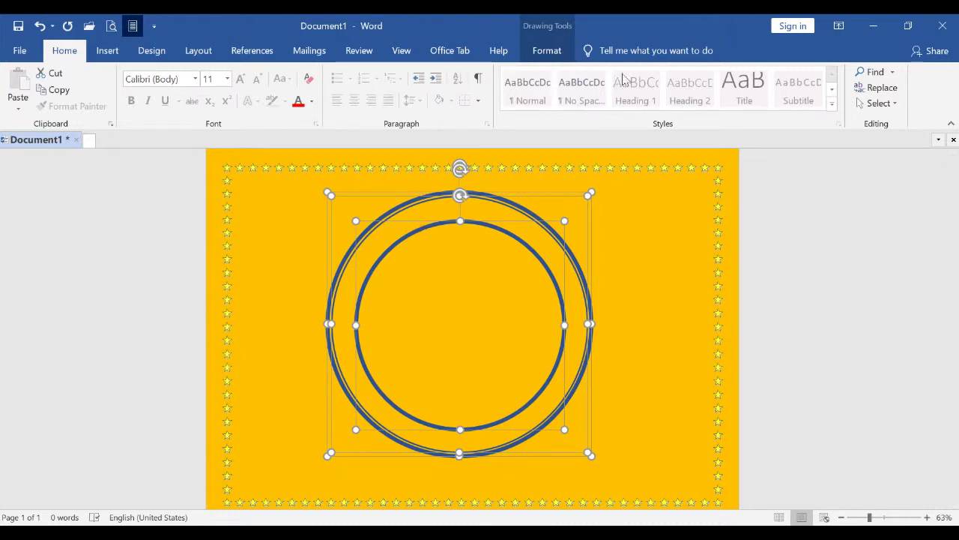
pyautogui.click(547, 51)
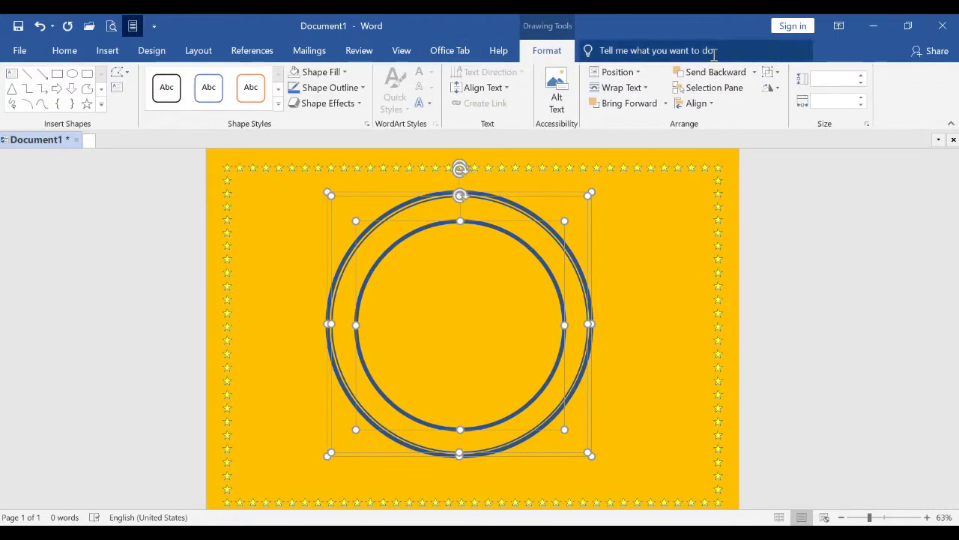
pyautogui.click(777, 75)
pyautogui.click(779, 90)
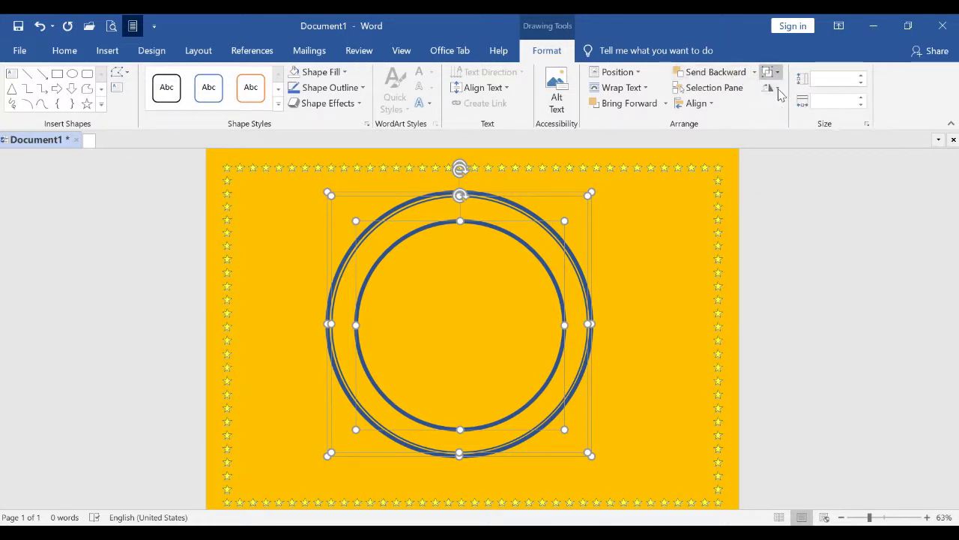
# Ungroup the three concentric circles into separate shapes
pyautogui.click(674, 308)
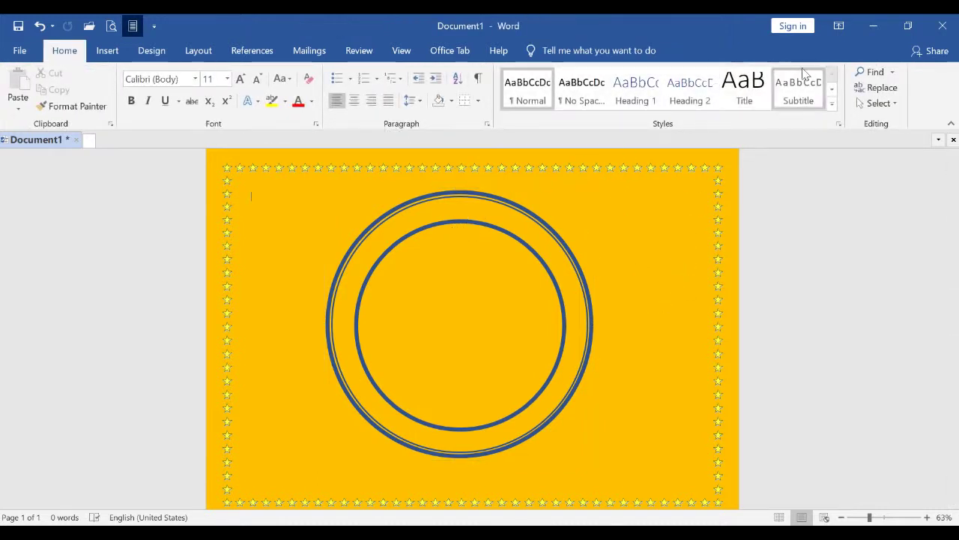
pyautogui.click(377, 216)
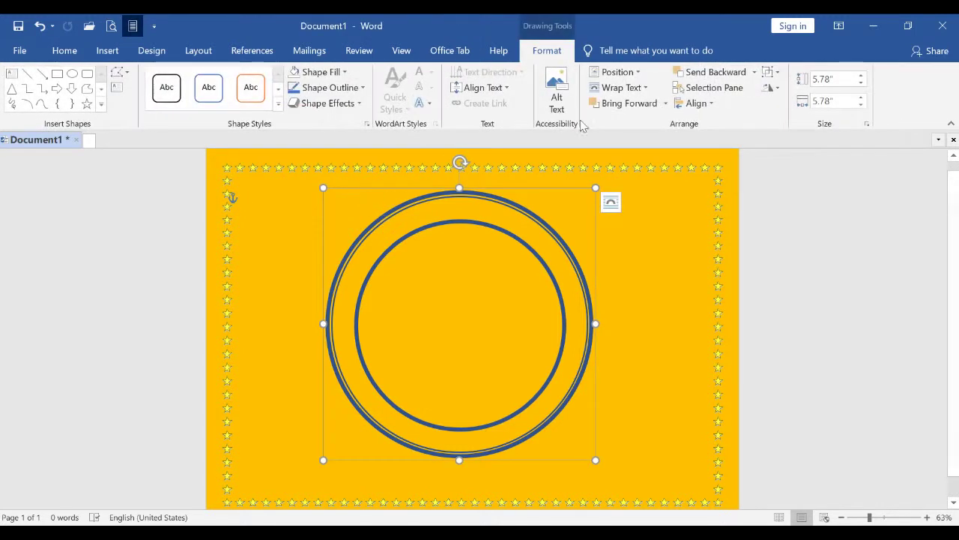
pyautogui.click(778, 73)
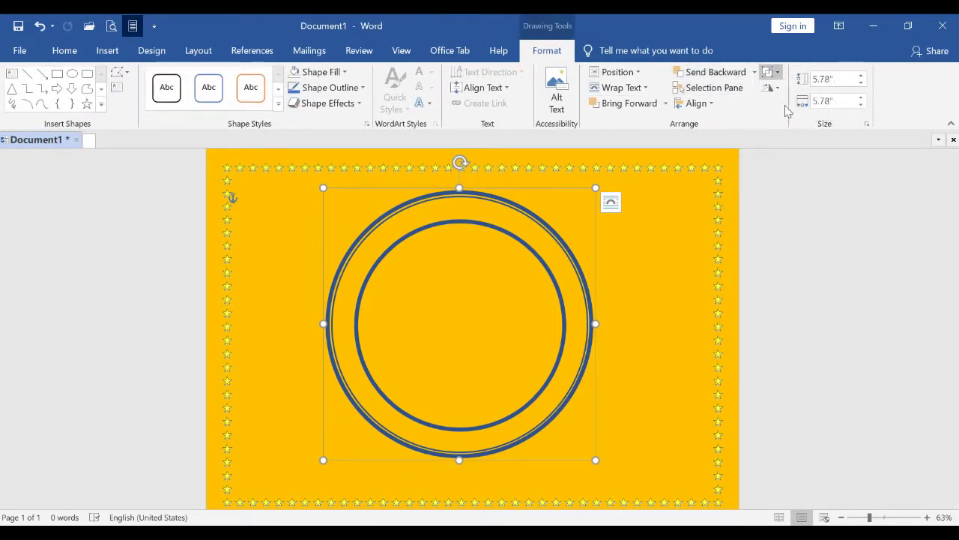
pyautogui.click(790, 107)
pyautogui.click(581, 240)
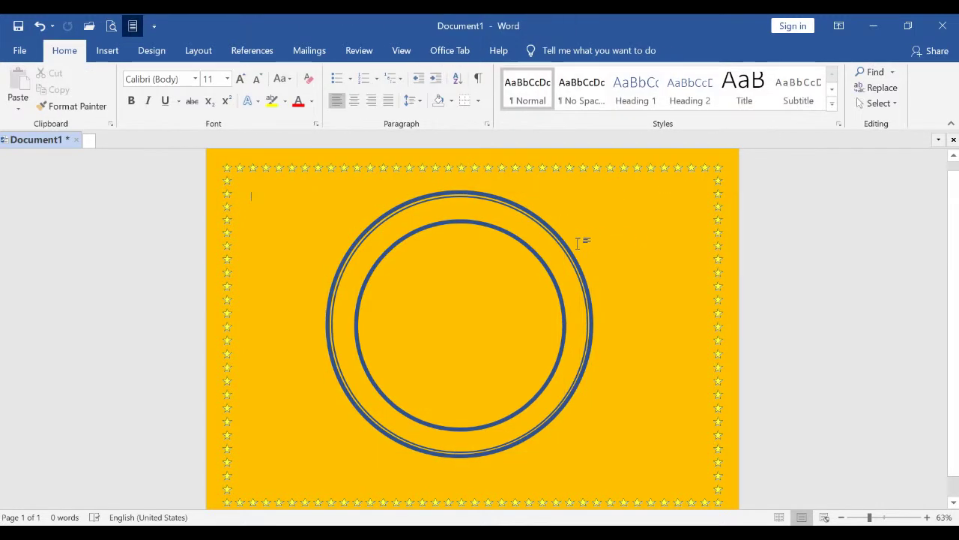
# Shrink the innermost circle to about 4.24" and align it to the center and middle of the surrounding ring
pyautogui.click(488, 228)
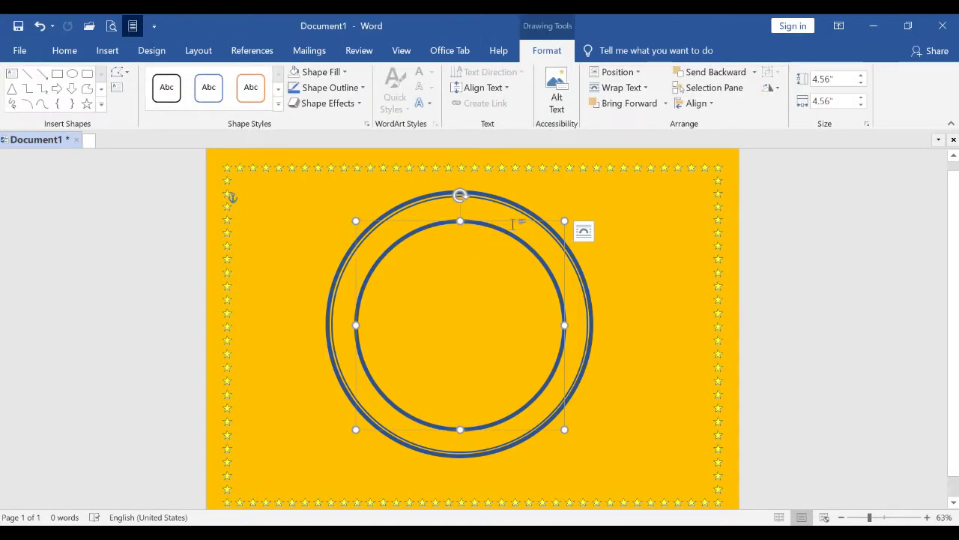
pyautogui.moveTo(565, 219); pyautogui.dragTo(550, 235)
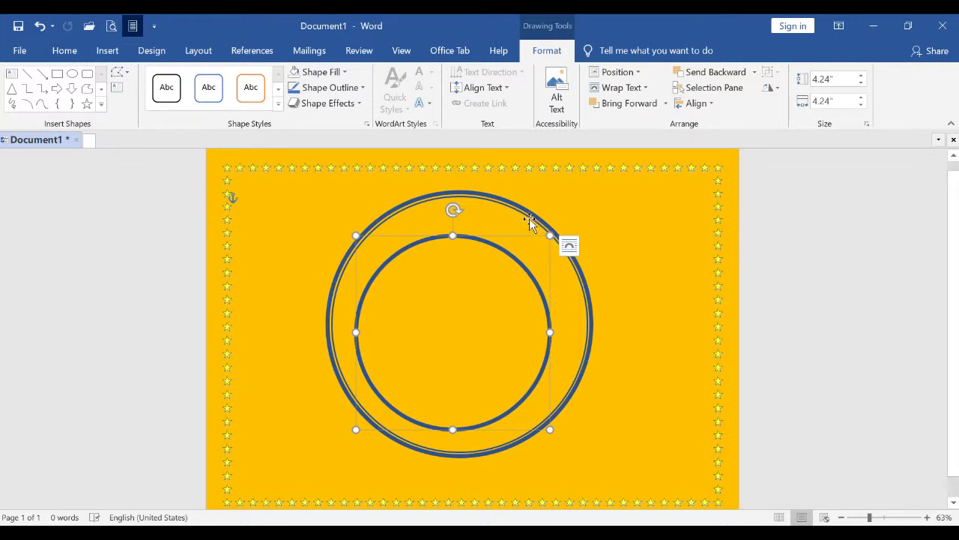
pyautogui.keyDown('shift'); pyautogui.click(529, 219); pyautogui.keyUp('shift')
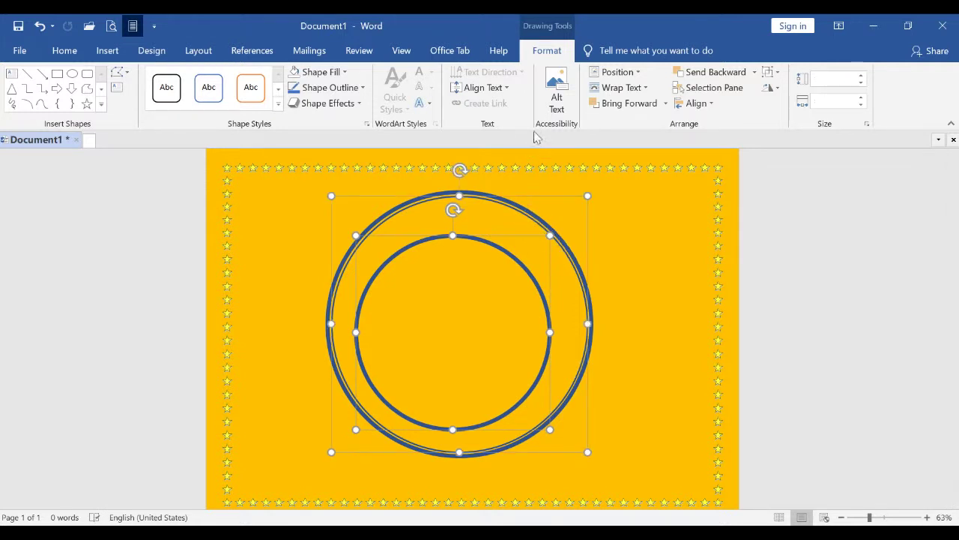
pyautogui.click(695, 103)
pyautogui.click(693, 139)
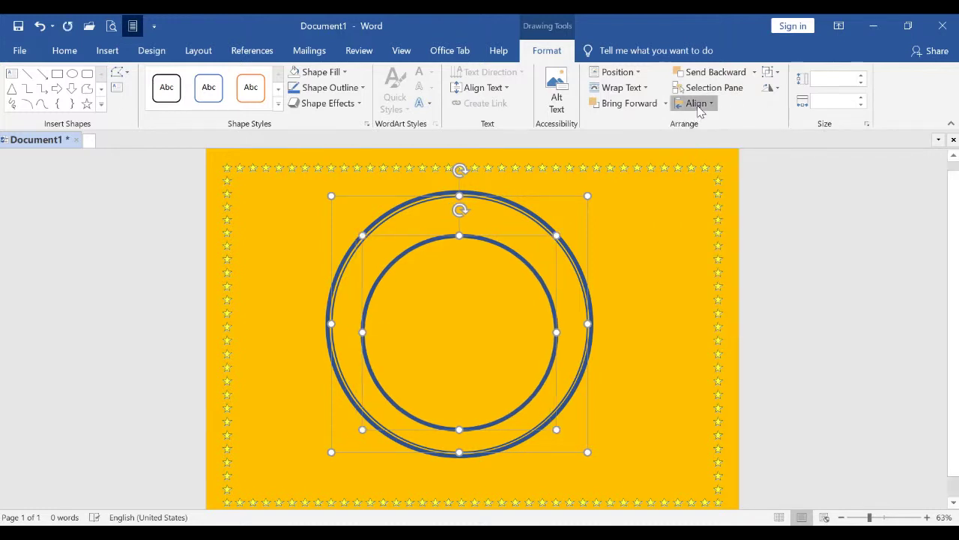
pyautogui.click(696, 103)
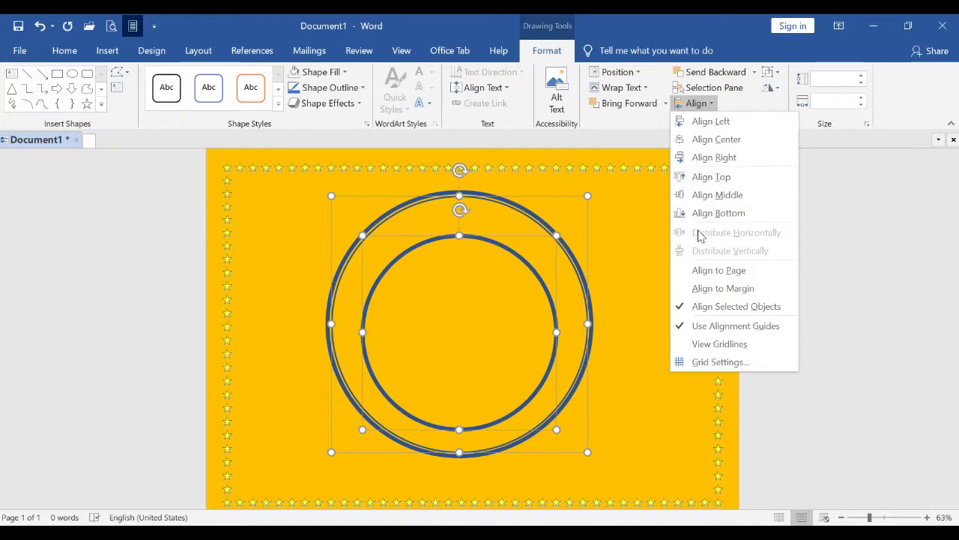
pyautogui.click(703, 196)
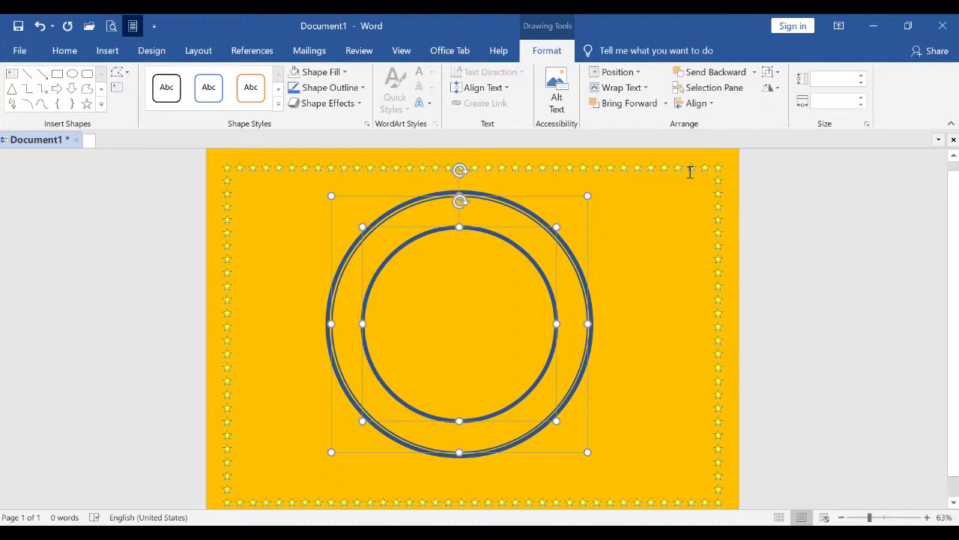
# Select the two outer circles and the resized inner circle, and group them into one object
pyautogui.click(453, 187)
pyautogui.click(459, 191)
pyautogui.click(454, 209)
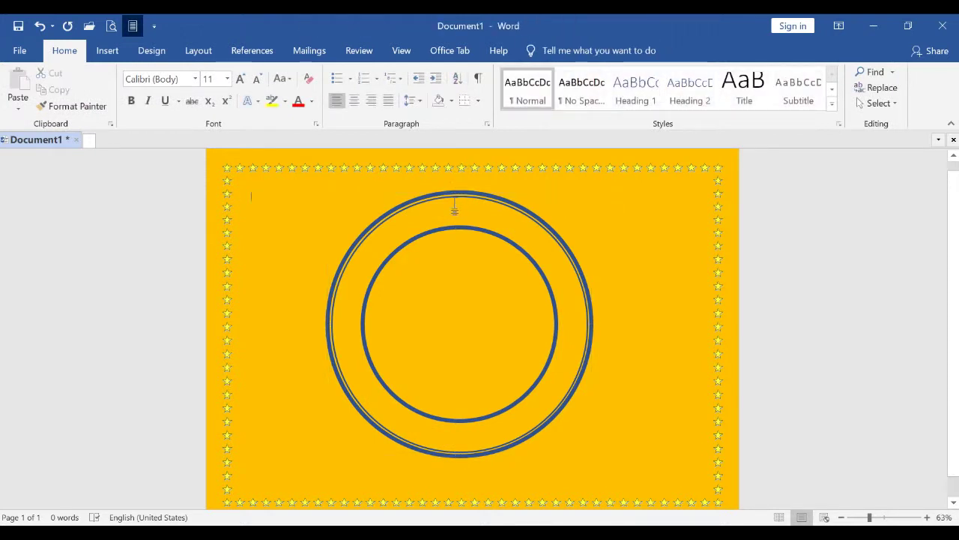
pyautogui.click(451, 193)
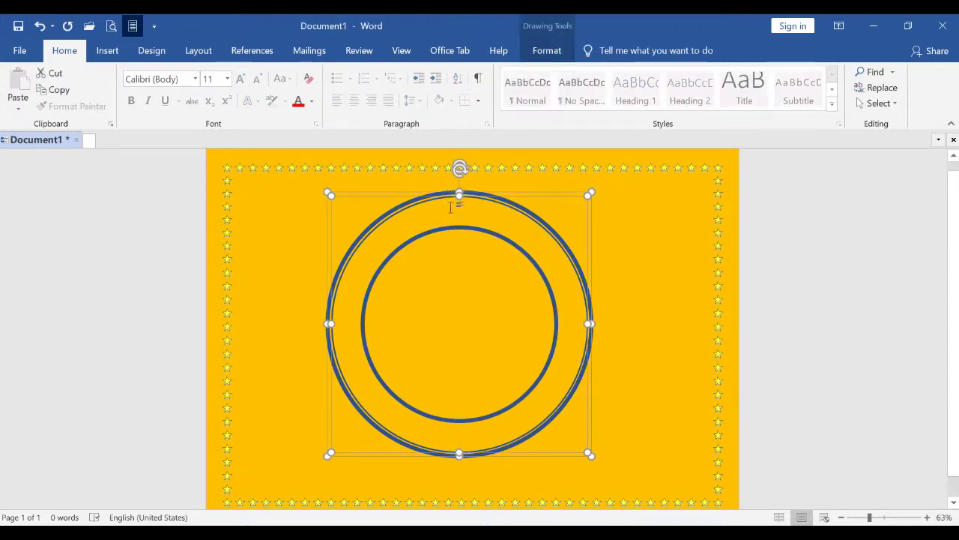
pyautogui.keyDown('shift'); pyautogui.click(450, 227); pyautogui.keyUp('shift')
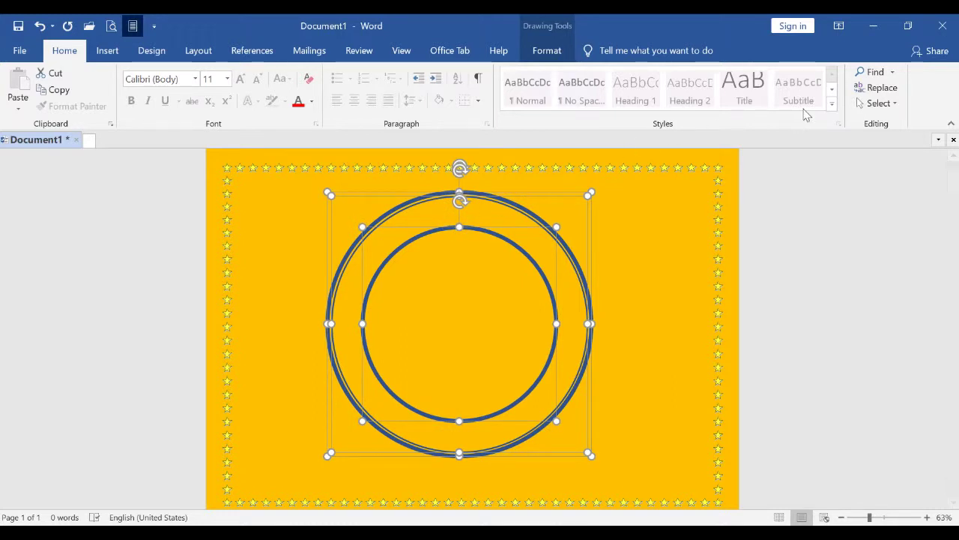
pyautogui.click(547, 50)
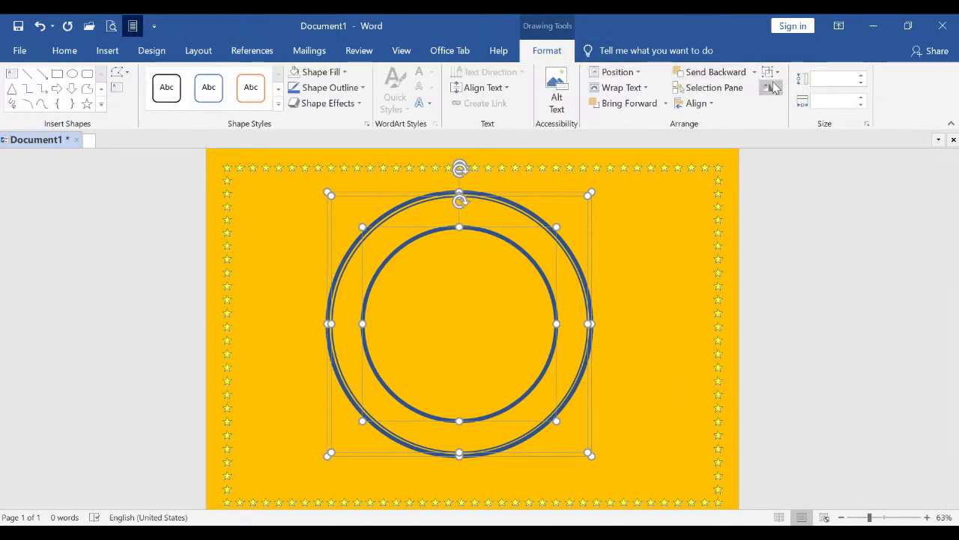
pyautogui.click(774, 75)
pyautogui.click(791, 88)
pyautogui.click(655, 251)
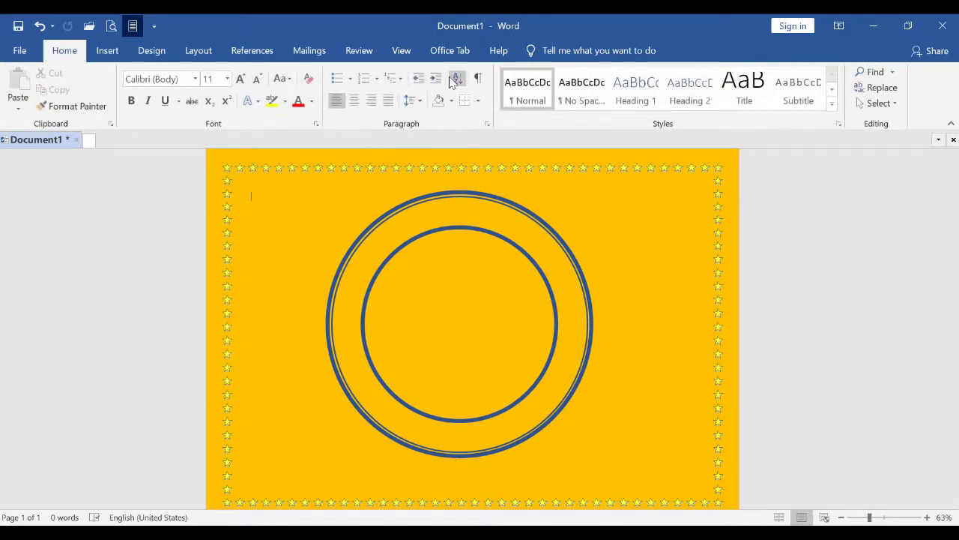
# Insert WordArt in the plain black style and move it onto the upper part of the ring
pyautogui.scroll(-1, 558, 89)
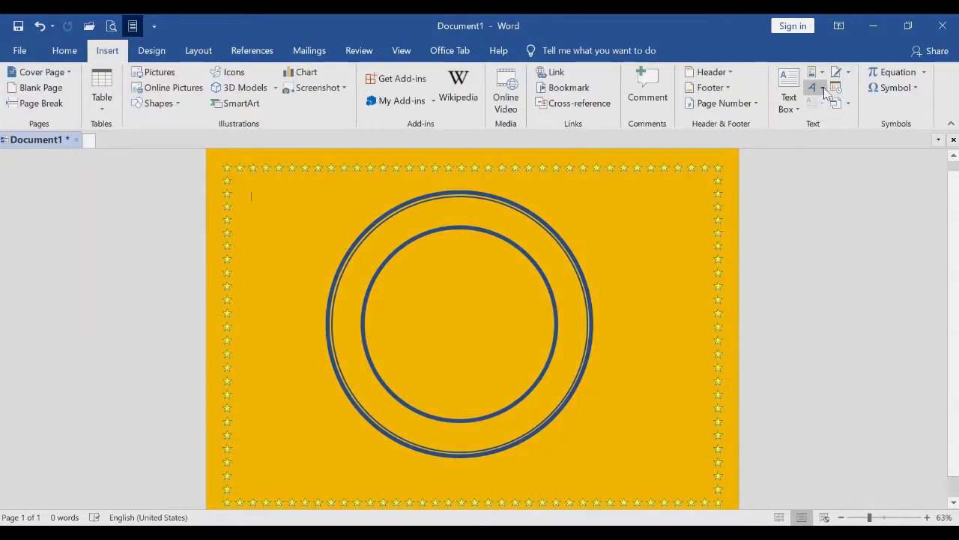
pyautogui.click(823, 88)
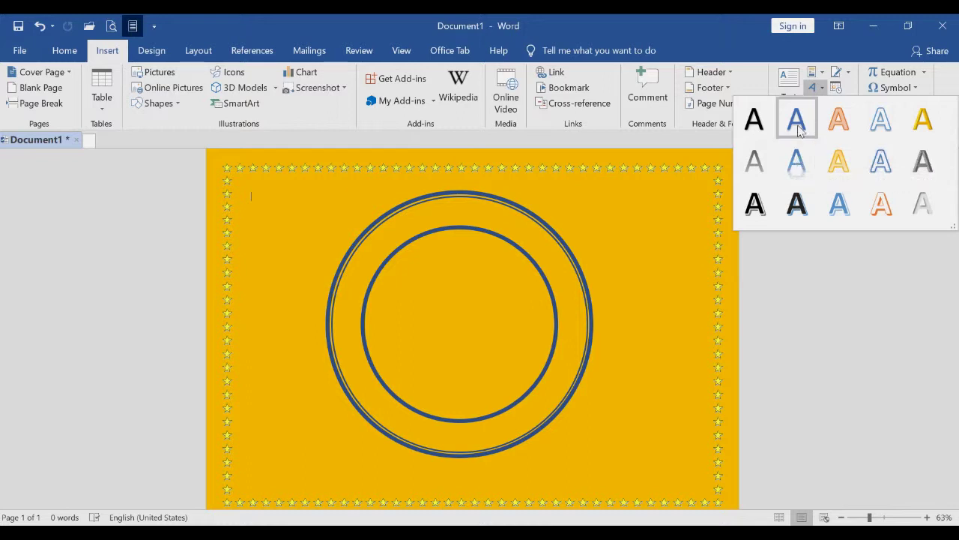
pyautogui.click(754, 120)
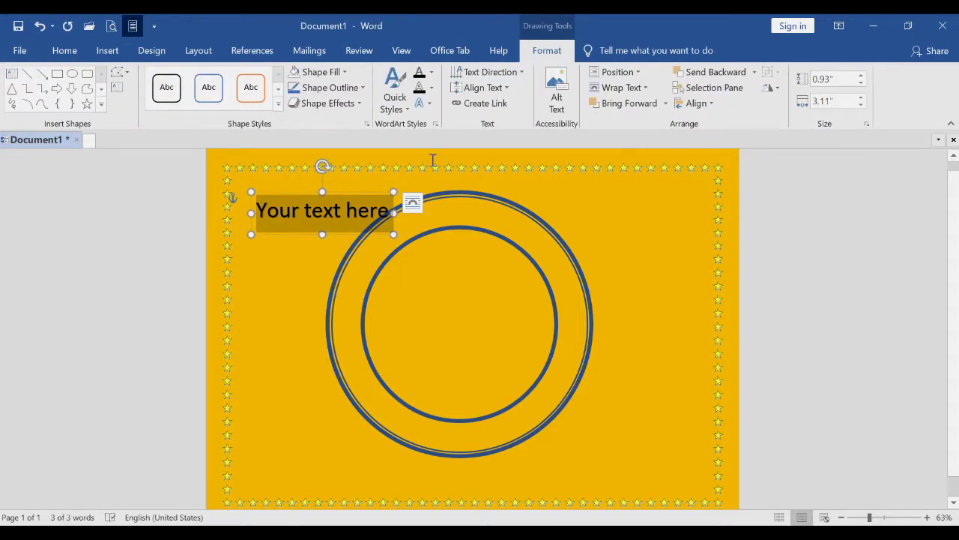
pyautogui.moveTo(339, 194); pyautogui.dragTo(470, 201)
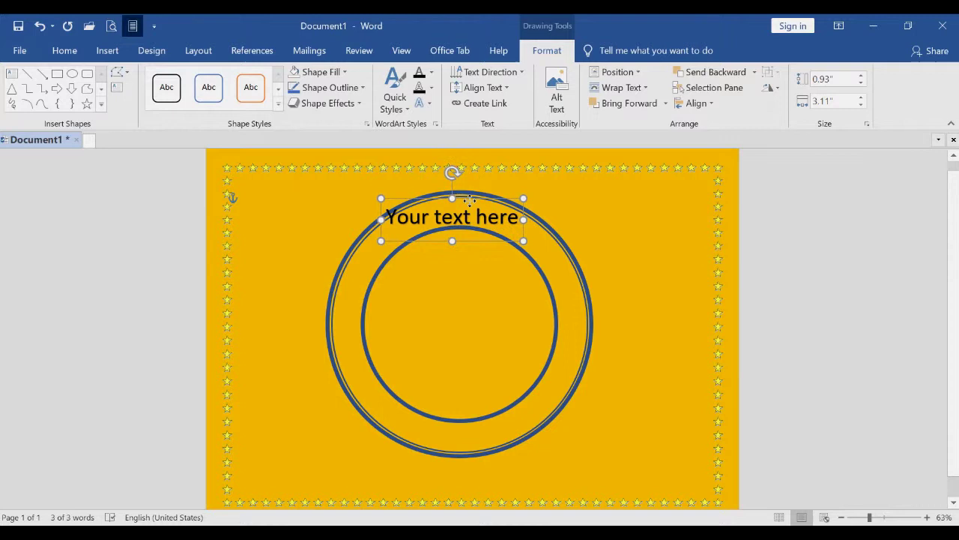
# Apply the upward-arching Follow Path transform to the WordArt text
pyautogui.click(430, 104)
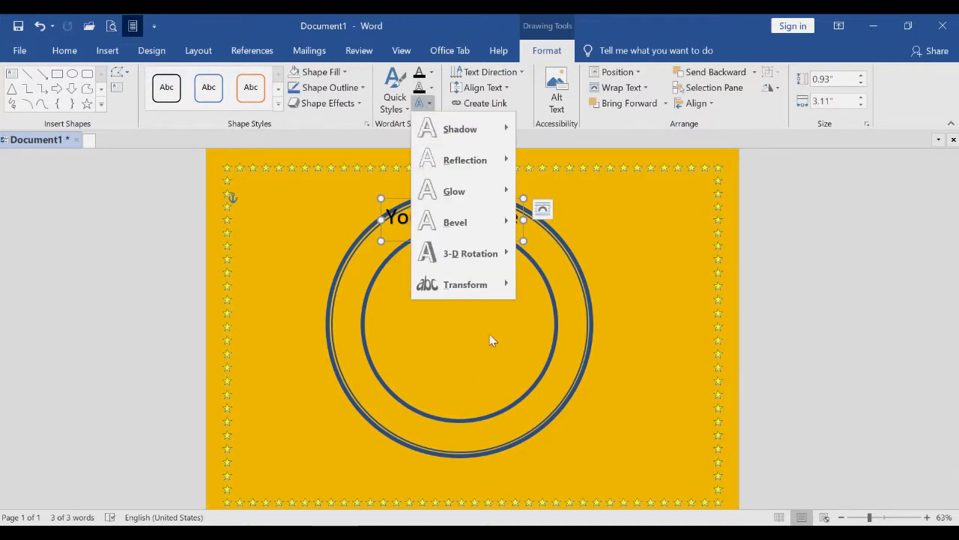
pyautogui.moveTo(473, 284)
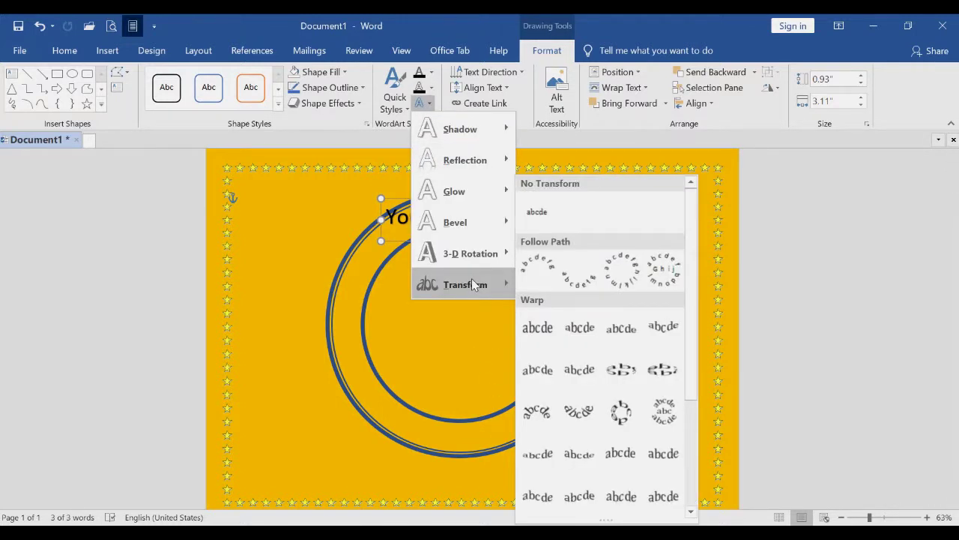
pyautogui.click(530, 273)
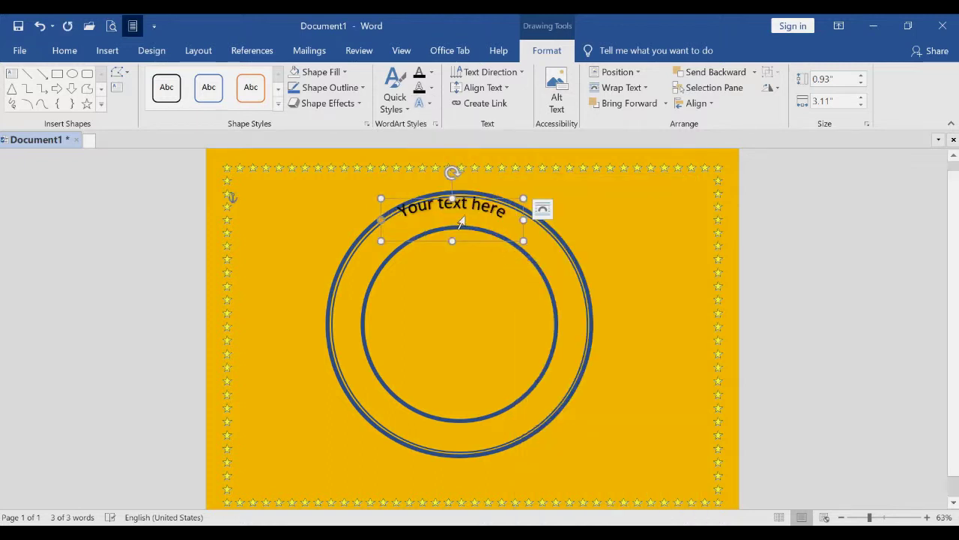
# Replace the WordArt placeholder text with "Vuthy khmer computer"
pyautogui.tripleClick(502, 215)
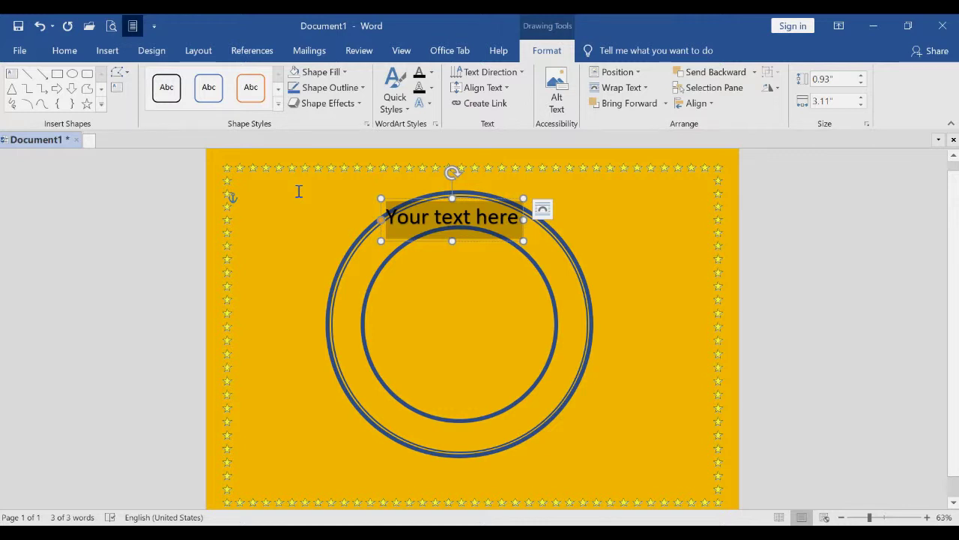
pyautogui.write('vuthy')
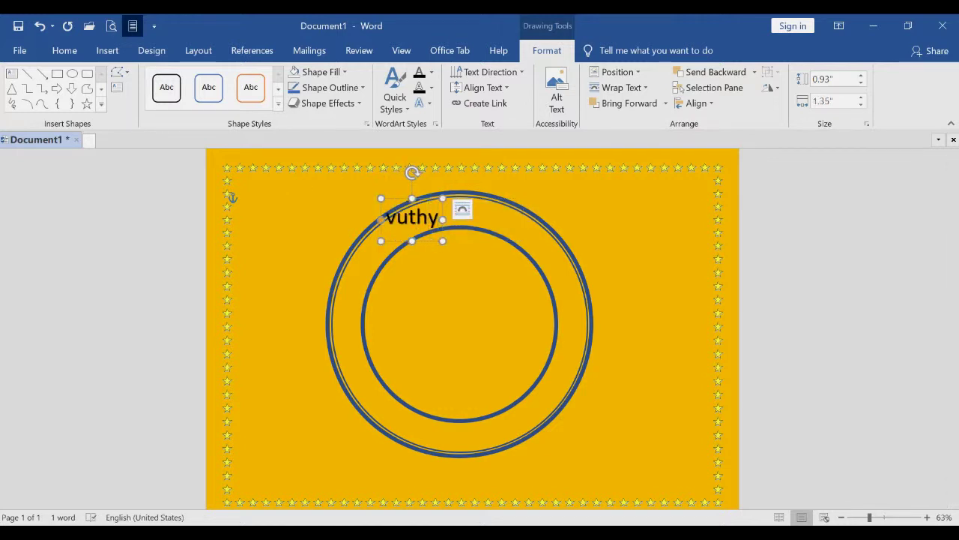
pyautogui.write(' khmer')
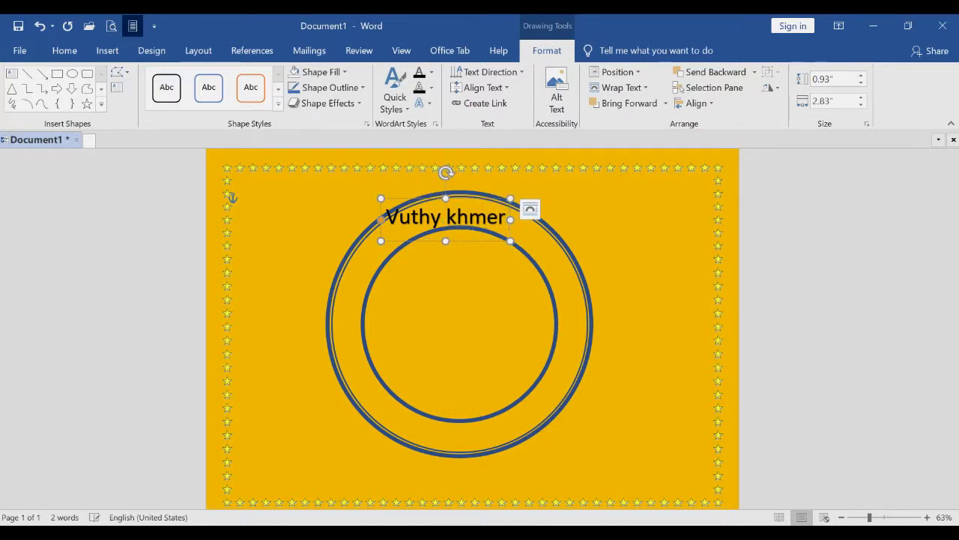
pyautogui.write(' com')
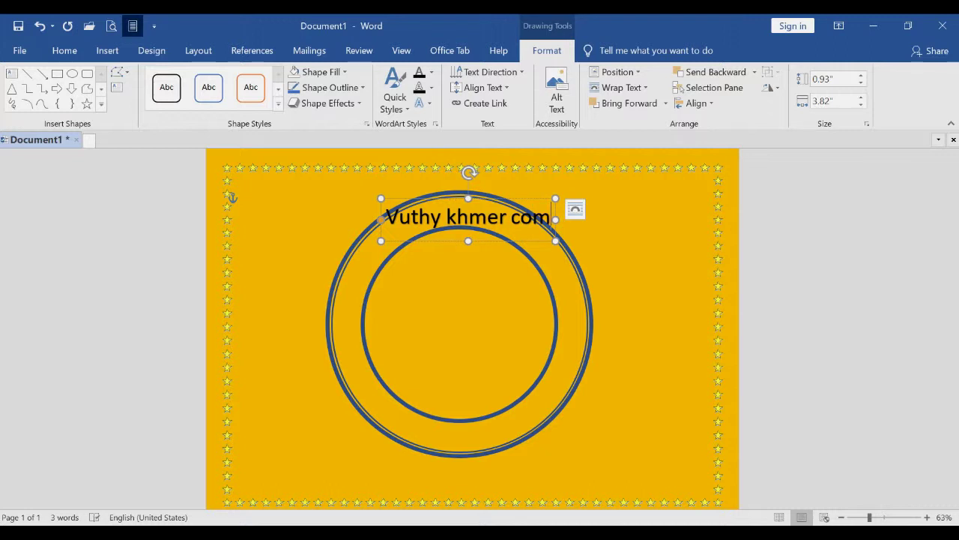
pyautogui.press('BackSpace')
pyautogui.press('BackSpace')
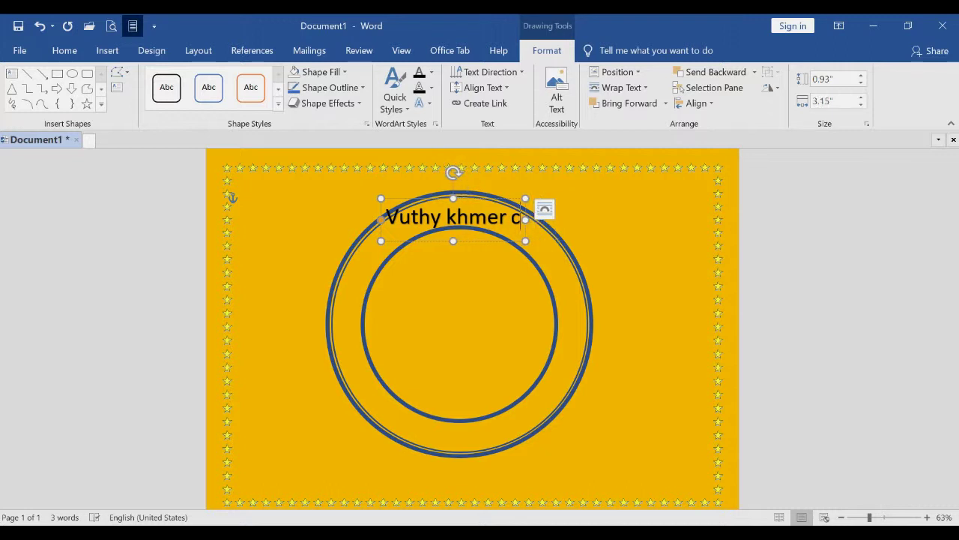
pyautogui.write('om')
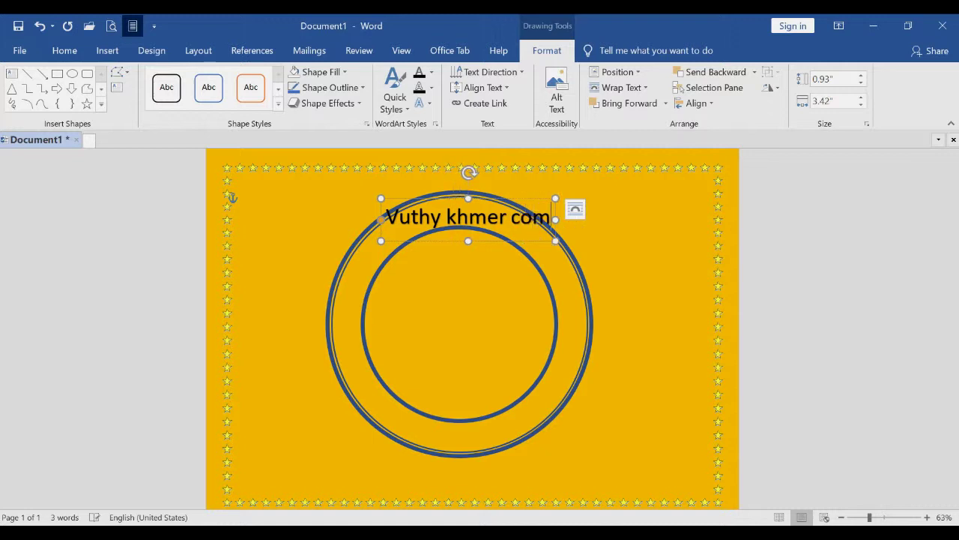
pyautogui.write('pu')
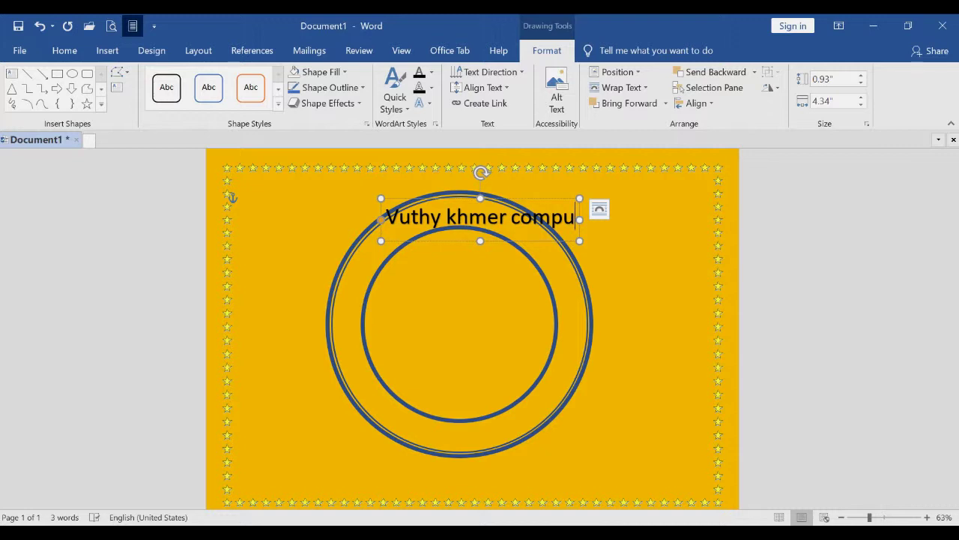
pyautogui.write('ter')
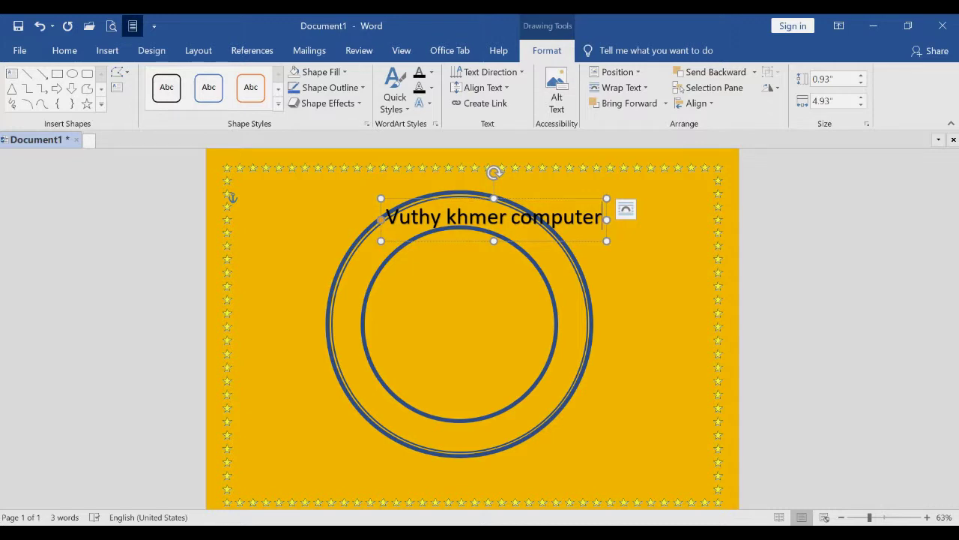
pyautogui.click(873, 25)
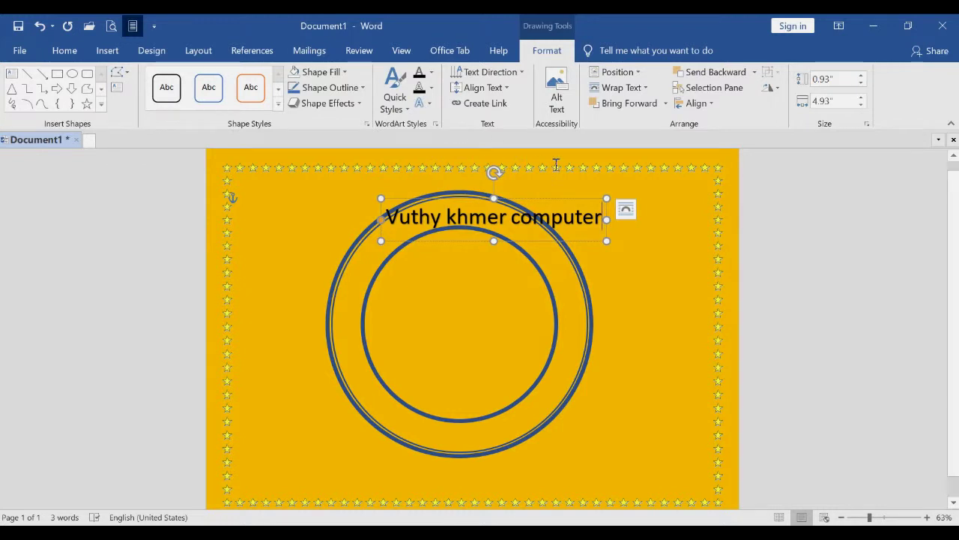
pyautogui.click(632, 237)
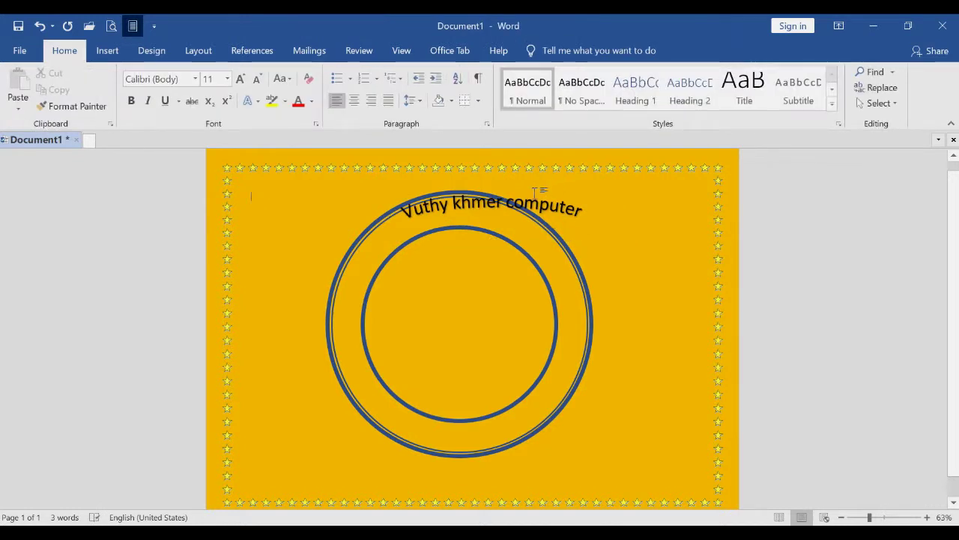
# Shift the arched WordArt slightly so it sits closer to the center of the ring's upper band
pyautogui.tripleClick(519, 209)
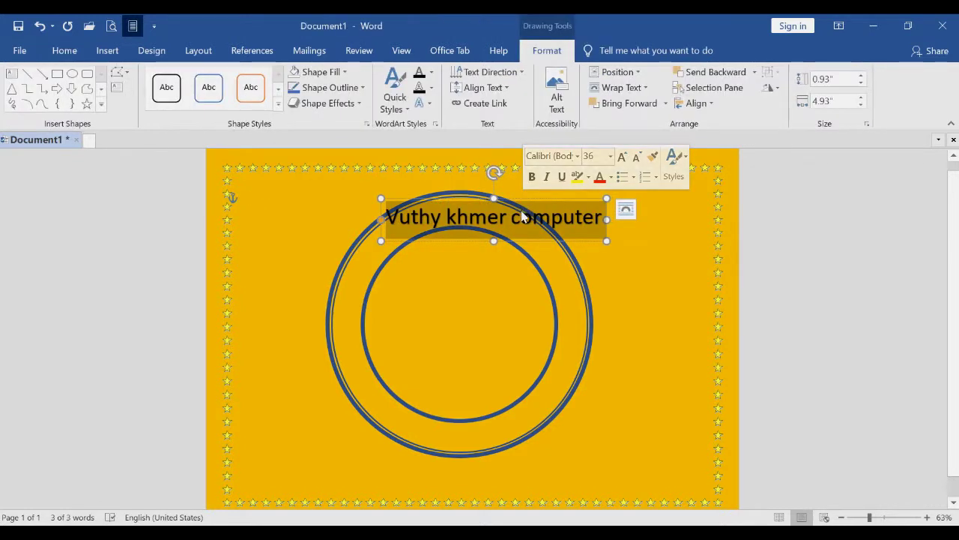
pyautogui.click(477, 203)
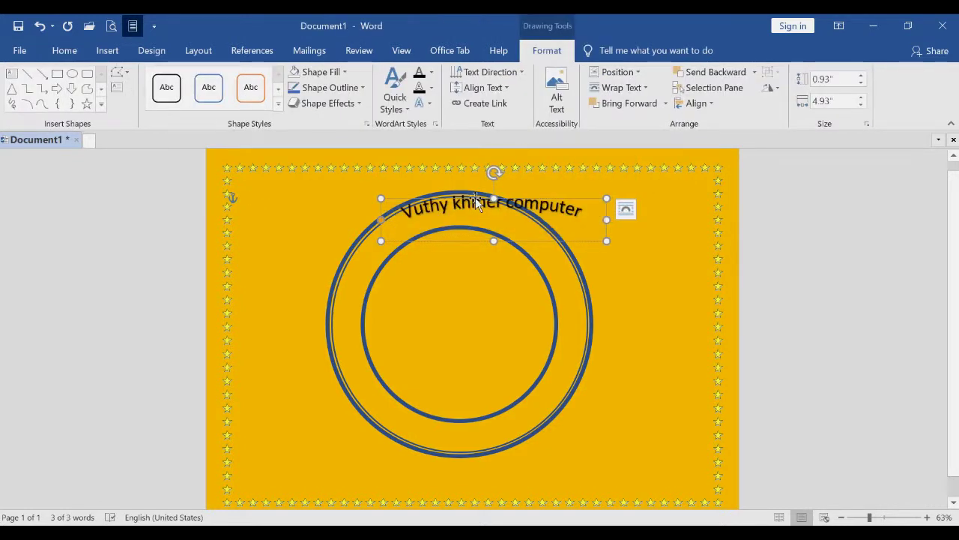
pyautogui.moveTo(477, 203); pyautogui.dragTo(456, 199)
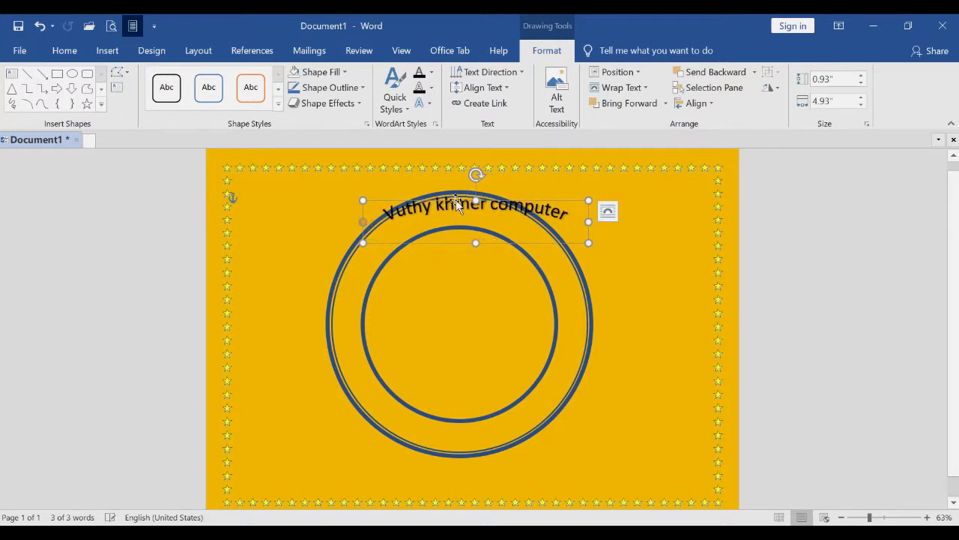
# Resize the arched WordArt to about 2.67" high and 4.37" wide, and center its text within the ring's upper band
pyautogui.moveTo(476, 242); pyautogui.dragTo(456, 314)
pyautogui.moveTo(475, 200); pyautogui.dragTo(476, 192)
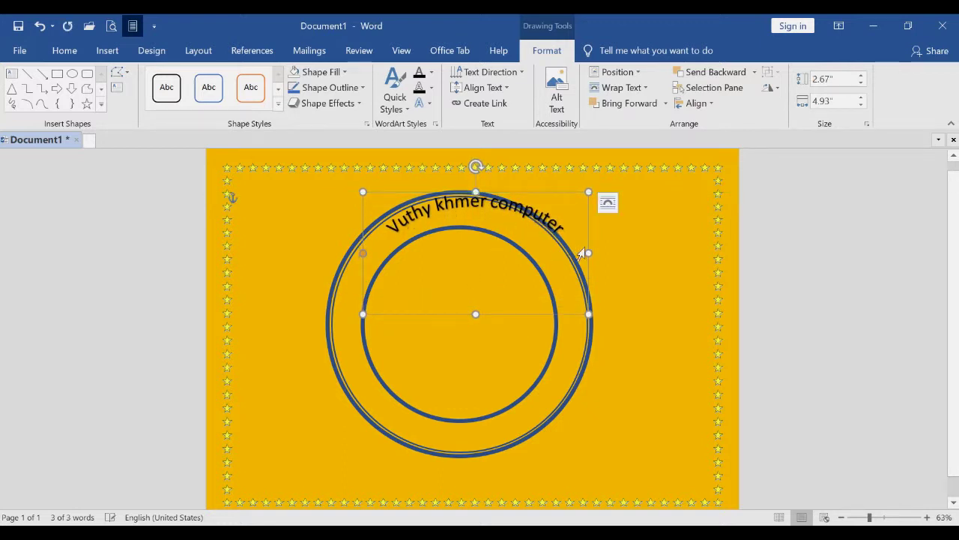
pyautogui.moveTo(589, 253); pyautogui.dragTo(563, 258)
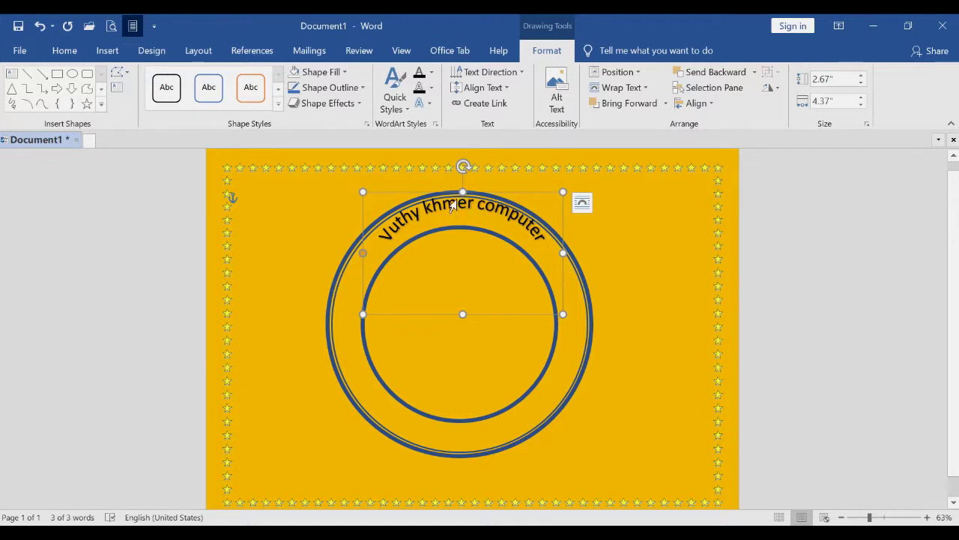
pyautogui.moveTo(453, 193); pyautogui.dragTo(451, 201)
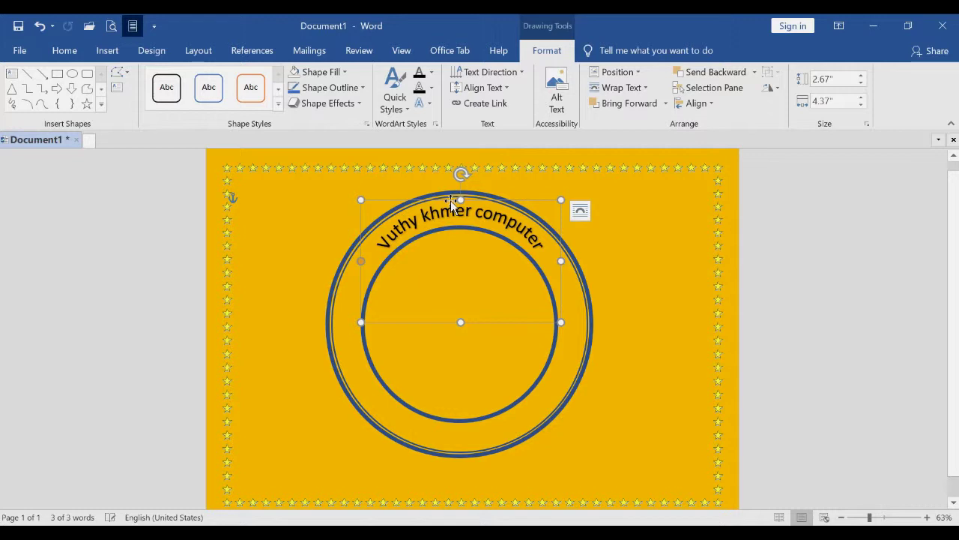
# Set the font size of all the arched WordArt text to 72
pyautogui.tripleClick(537, 252)
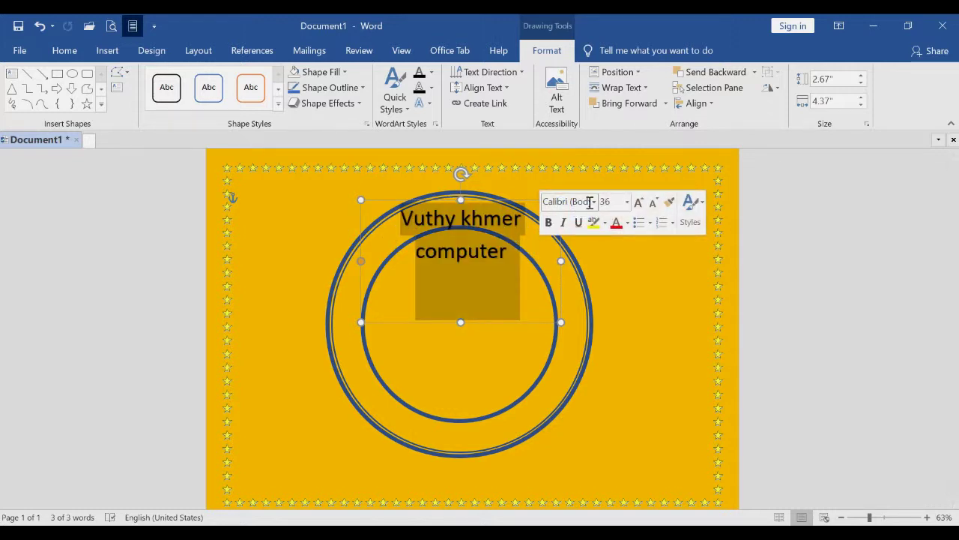
pyautogui.click(627, 202)
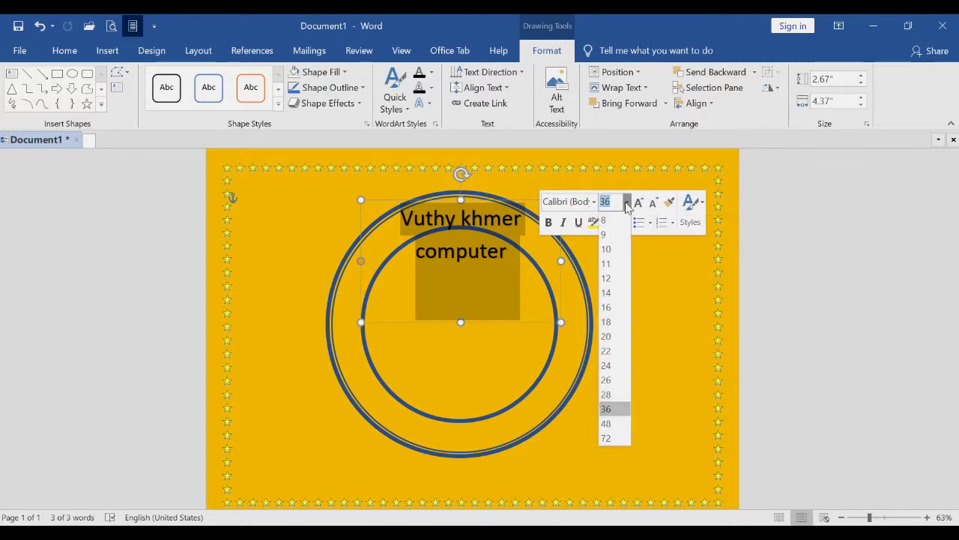
pyautogui.click(610, 422)
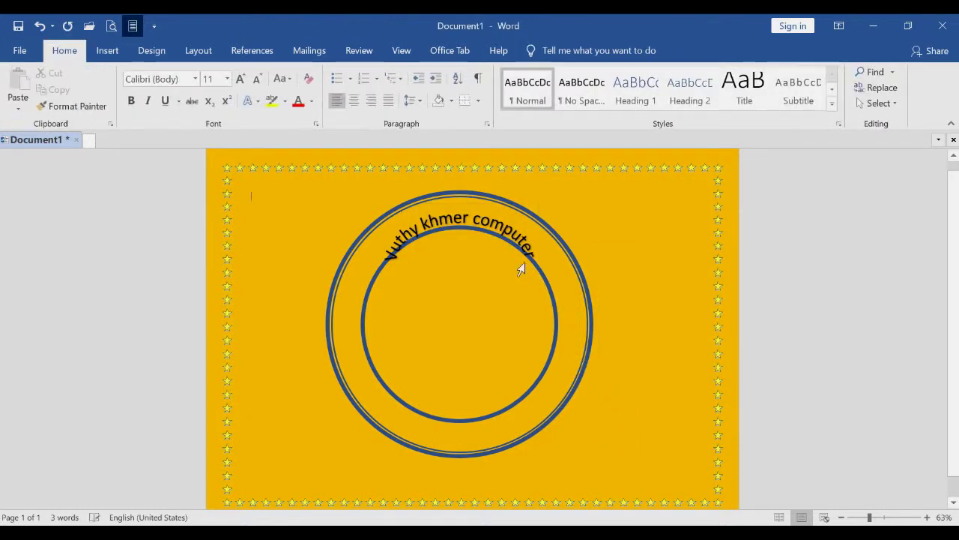
# Widen the arched WordArt box to about 6.56", extending it past the outer circle's right side
pyautogui.doubleClick(462, 229)
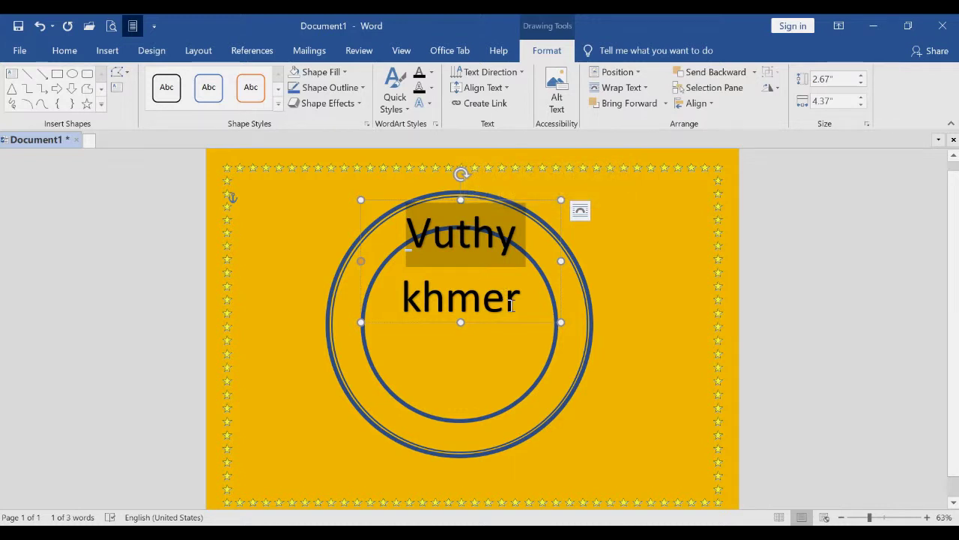
pyautogui.moveTo(516, 303); pyautogui.dragTo(375, 246)
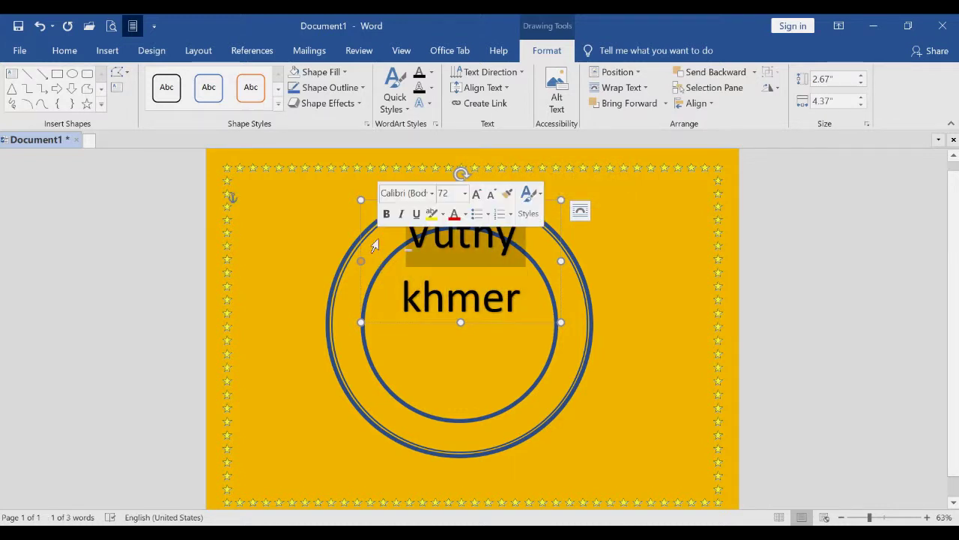
pyautogui.click(513, 300)
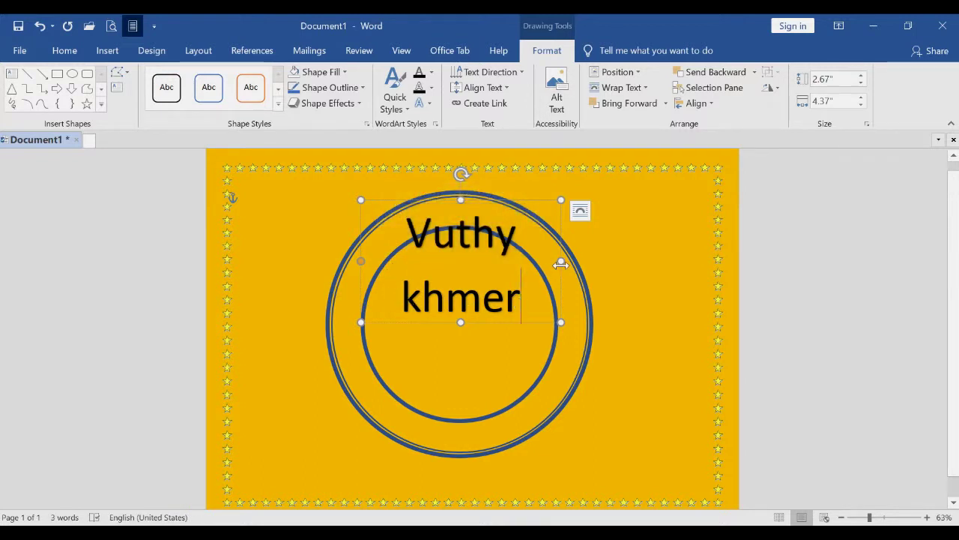
pyautogui.moveTo(561, 262); pyautogui.dragTo(660, 272)
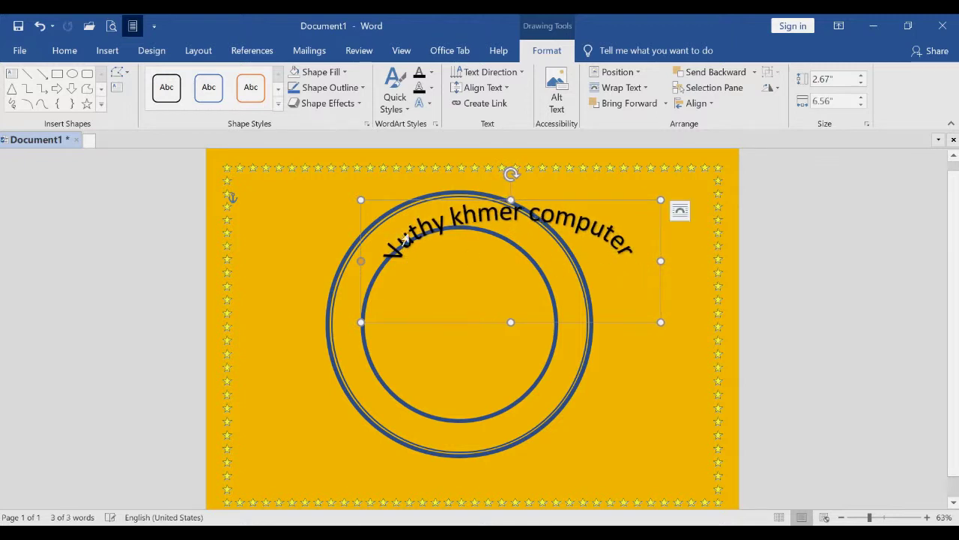